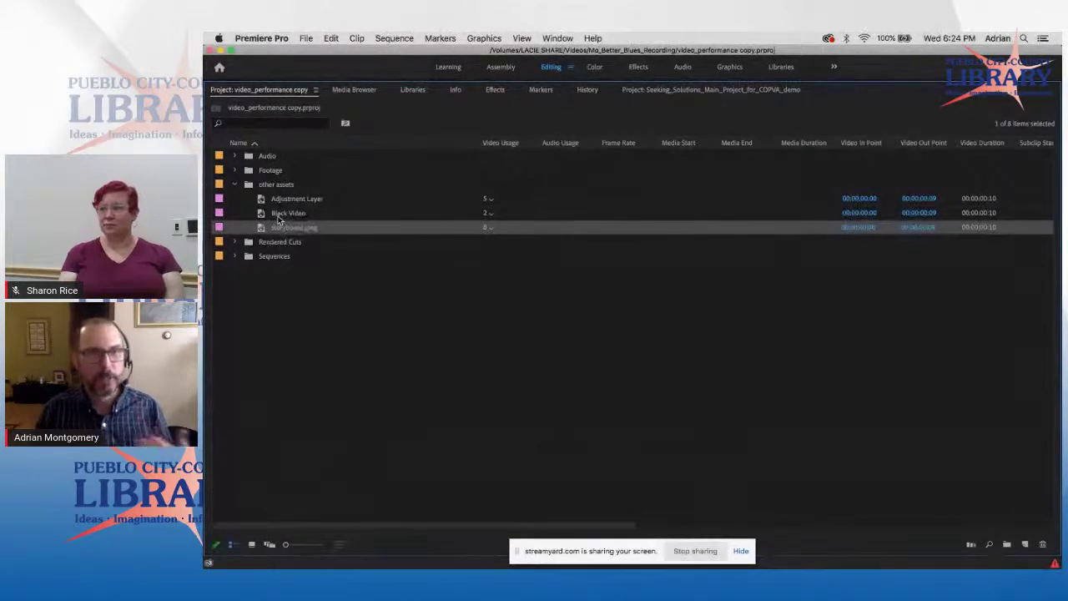
Inspect the sequences in the Sequences bin, collapse the open bins and restore the full editing workspace.
{"action": "left_click", "coordinate": [279, 215]}
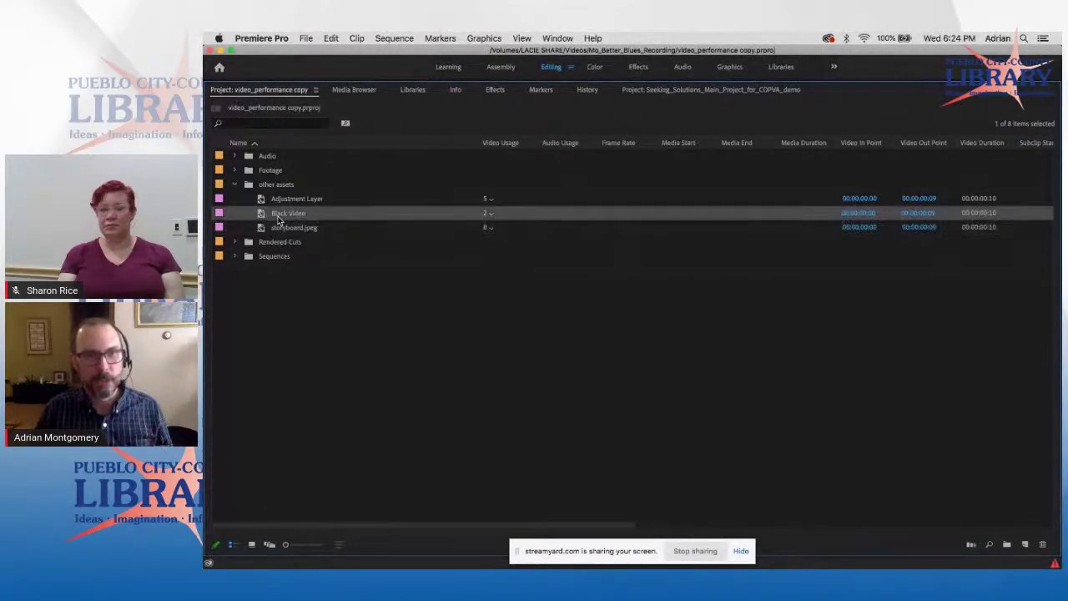
{"action": "left_click", "coordinate": [235, 185]}
{"action": "left_click", "coordinate": [235, 213]}
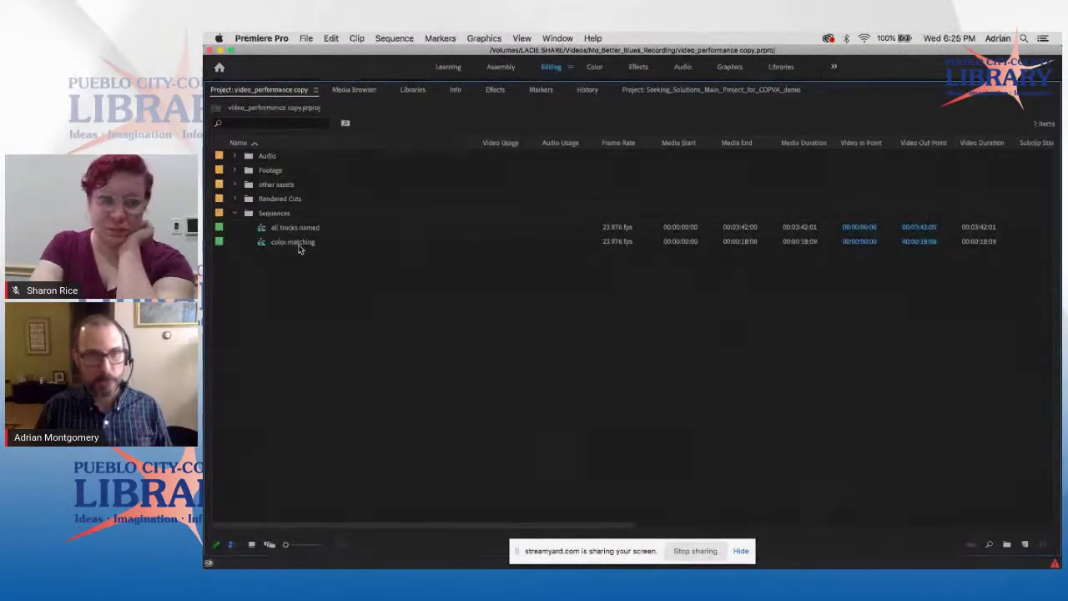
{"action": "left_click", "coordinate": [235, 214]}
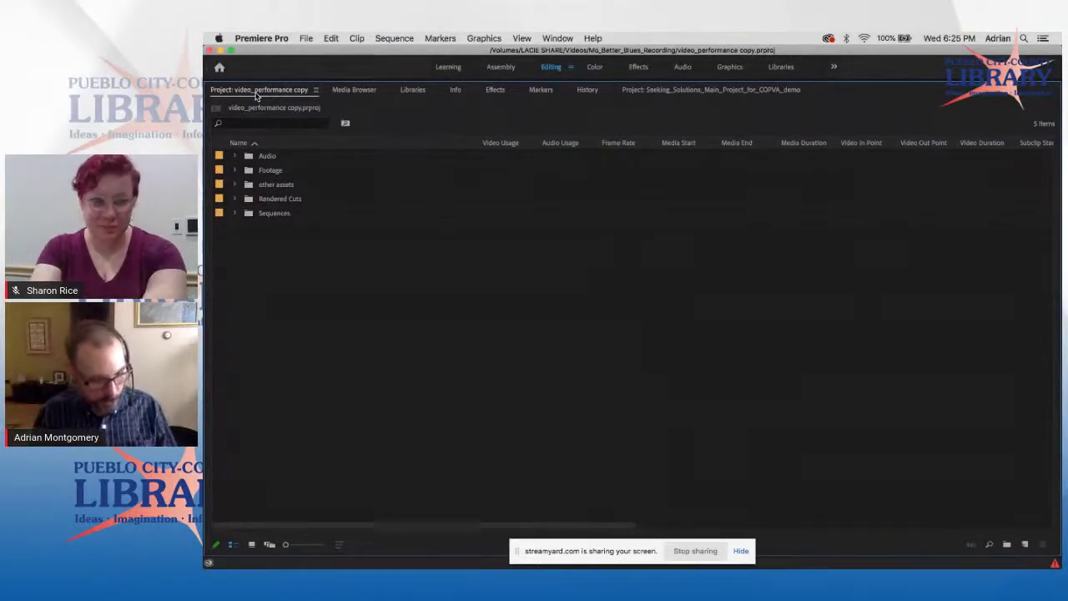
{"action": "double_click", "coordinate": [265, 91]}
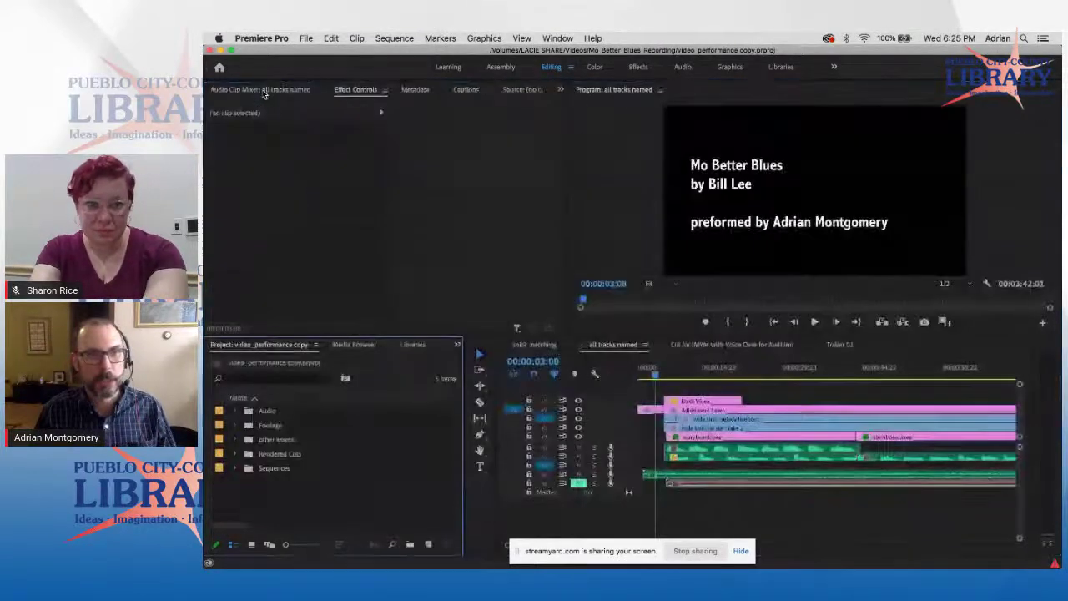
Enlarge the all tracks named timeline to fill the workspace and expand all its tracks.
{"action": "double_click", "coordinate": [608, 345]}
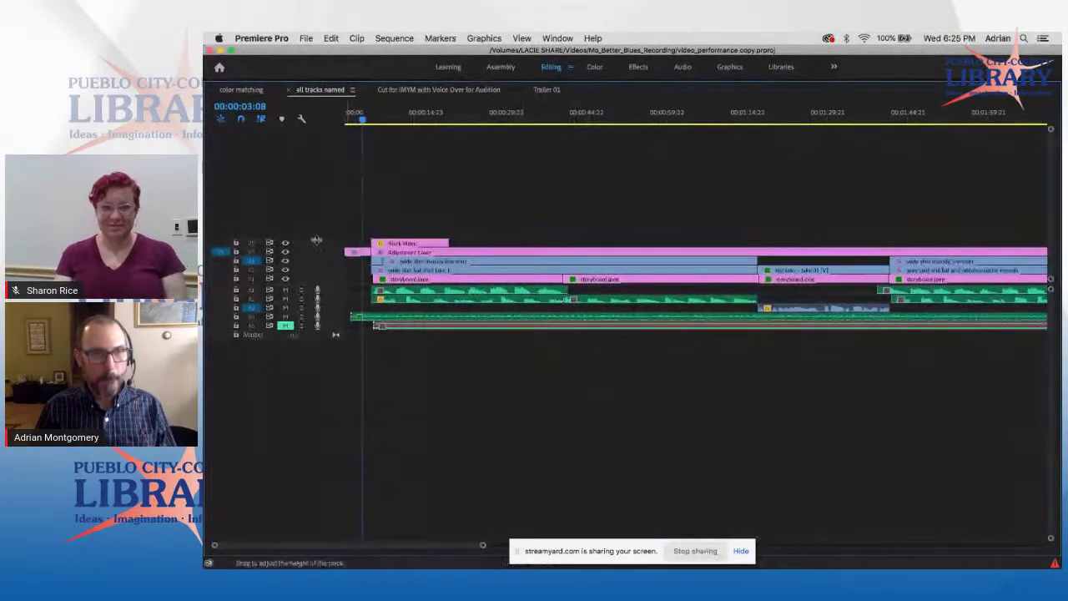
{"action": "left_click", "coordinate": [301, 118]}
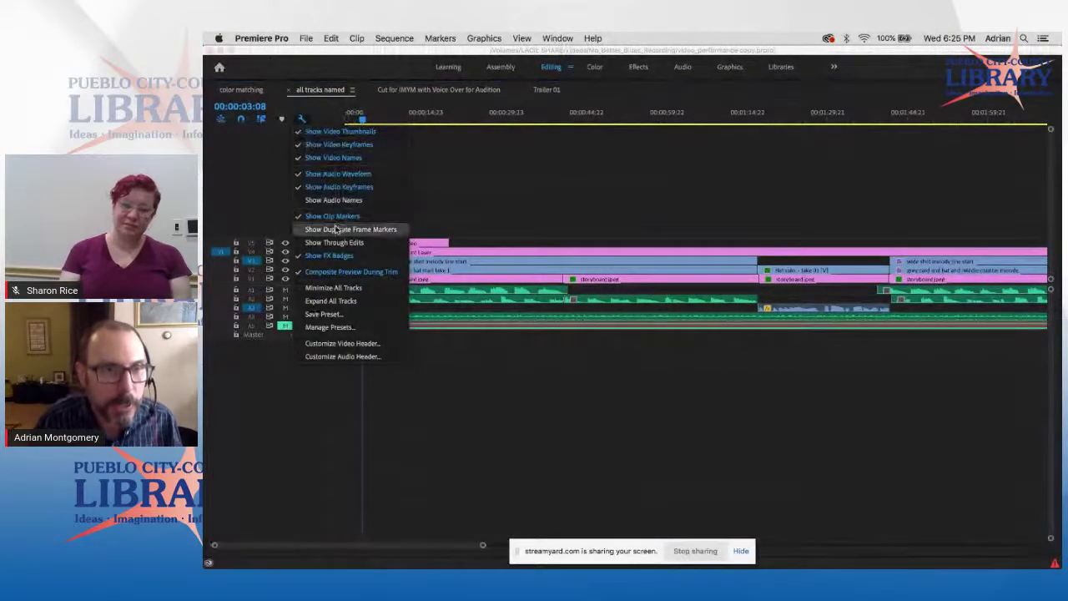
{"action": "left_click", "coordinate": [338, 301]}
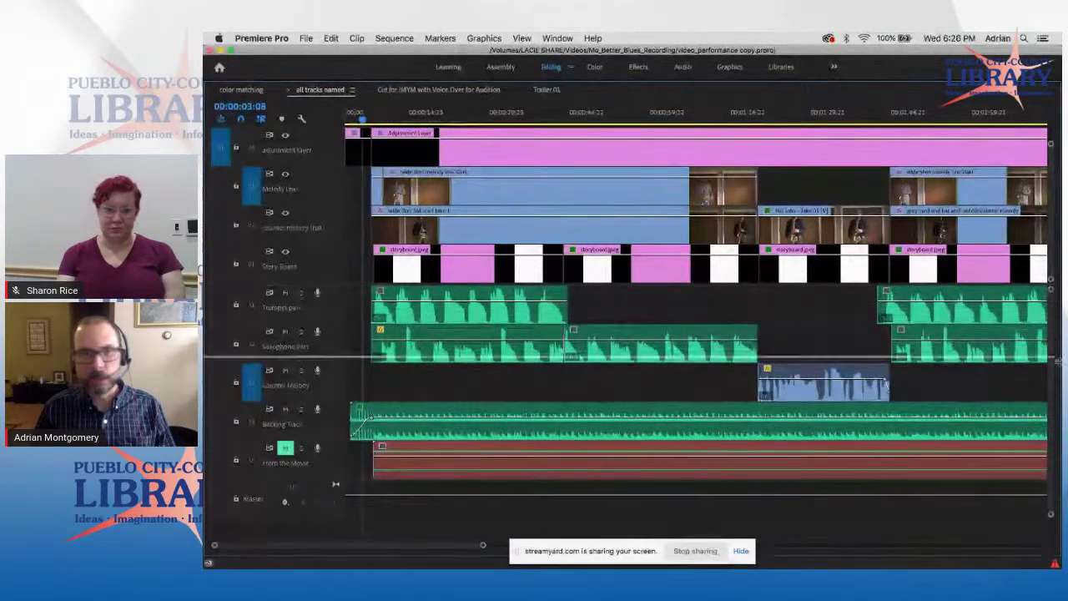
Hide the Melody line and counter melody (hat) tracks, restore the workspace and move the playhead to 00:00:11:19 to preview the storyboard.
{"action": "scroll", "coordinate": [1055, 358], "scroll_direction": "up", "scroll_amount": 2}
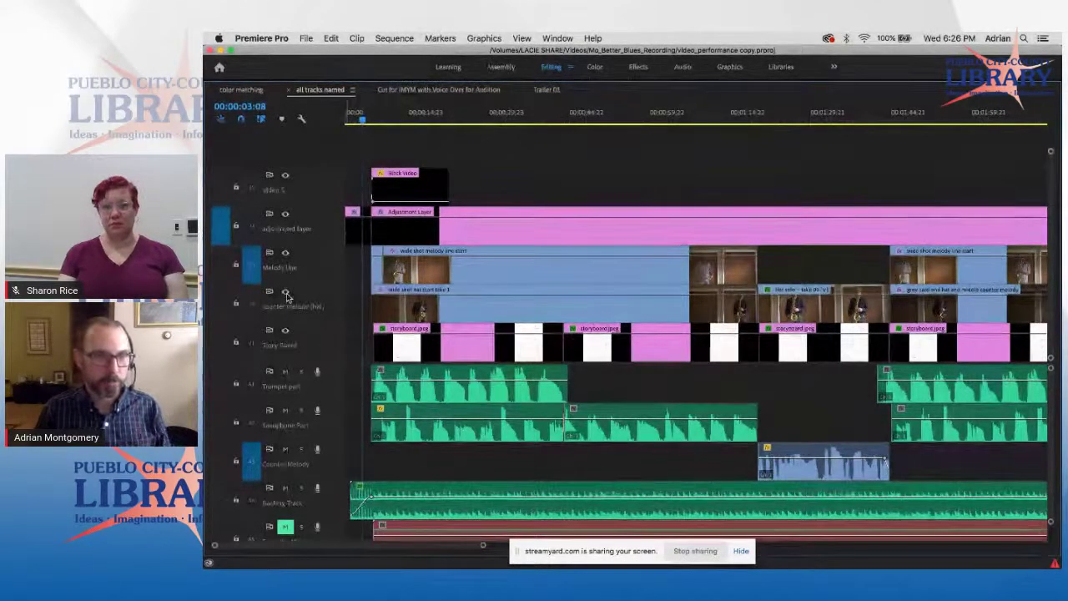
{"action": "left_click", "coordinate": [289, 252]}
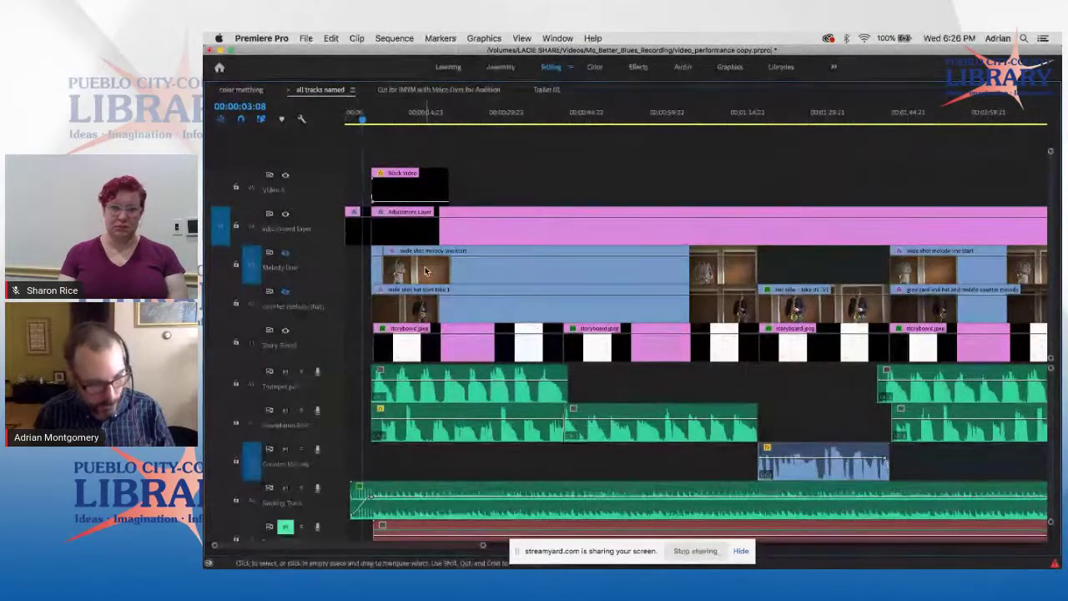
{"action": "key", "text": "grave"}
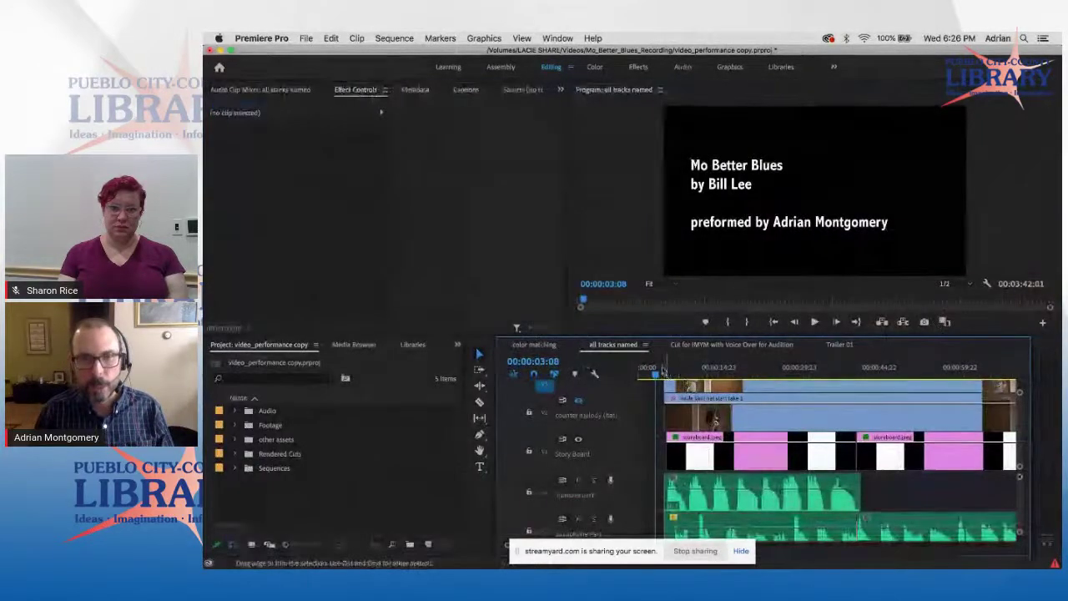
{"action": "left_click_drag", "start_coordinate": [664, 377], "coordinate": [701, 377]}
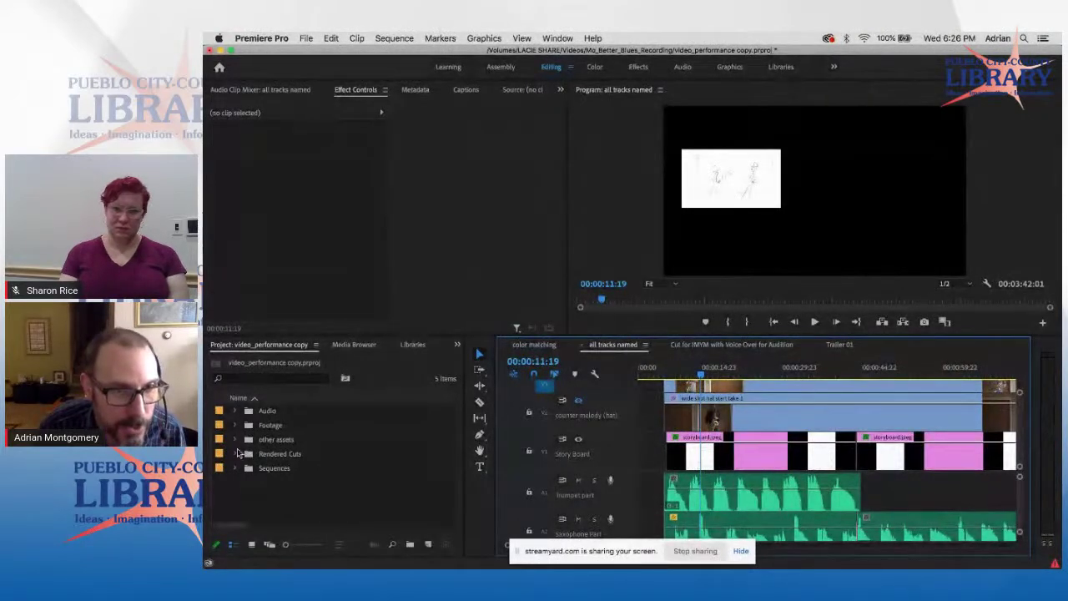
Open storyboard.jpeg from the other assets bin in the Source monitor, examine it enlarged and restore the workspace.
{"action": "left_click", "coordinate": [235, 439]}
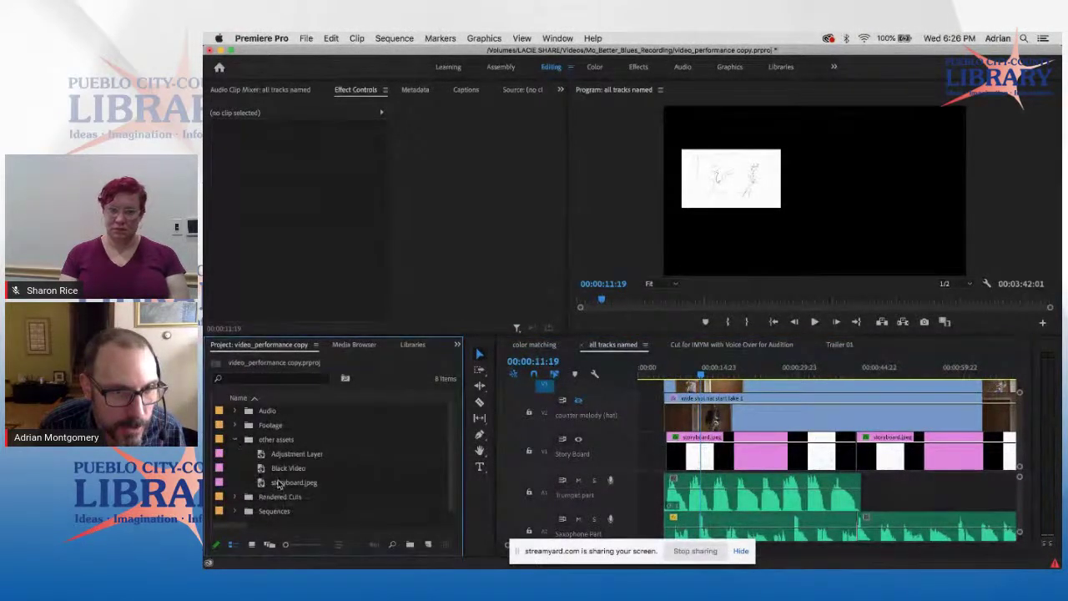
{"action": "double_click", "coordinate": [284, 482]}
{"action": "key", "text": "grave"}
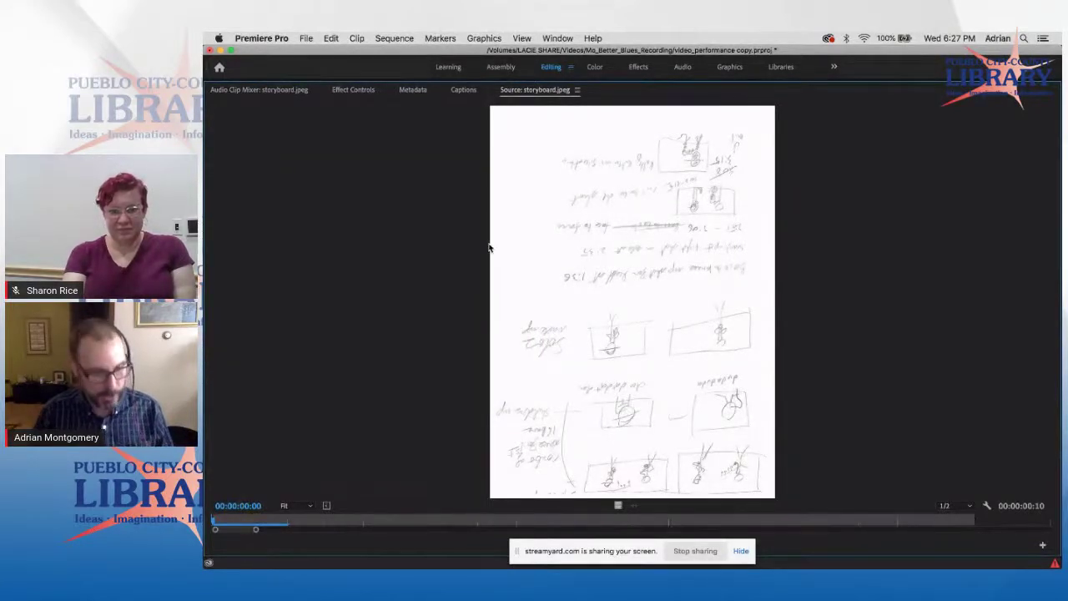
{"action": "key", "text": "grave"}
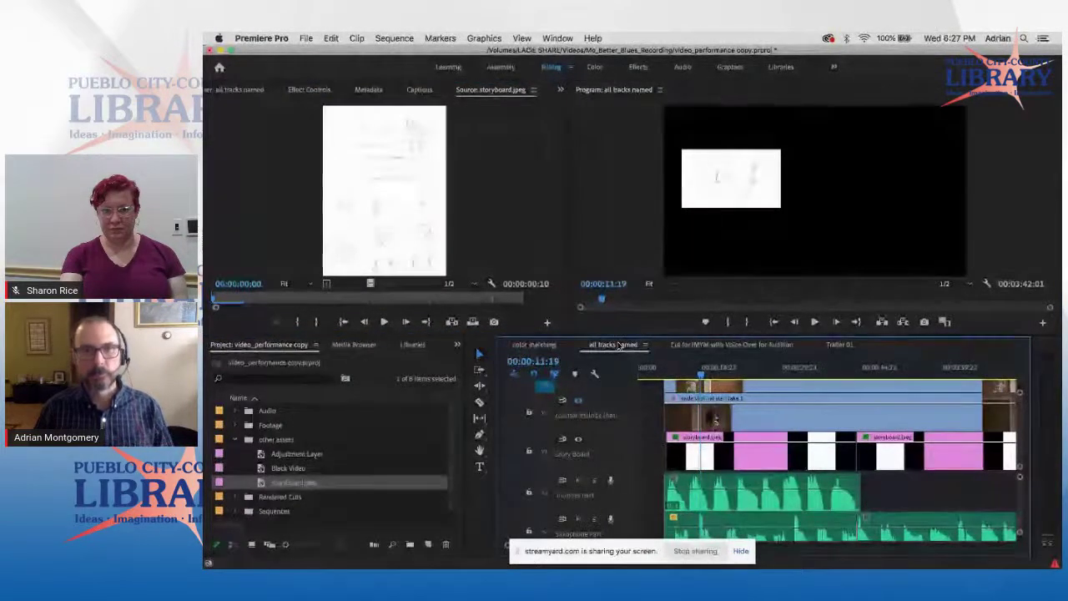
Move the playhead to 00:00:12:22 and show the Melody line and counter melody (hat) tracks to compare footage with storyboard.
{"action": "key", "text": "grave"}
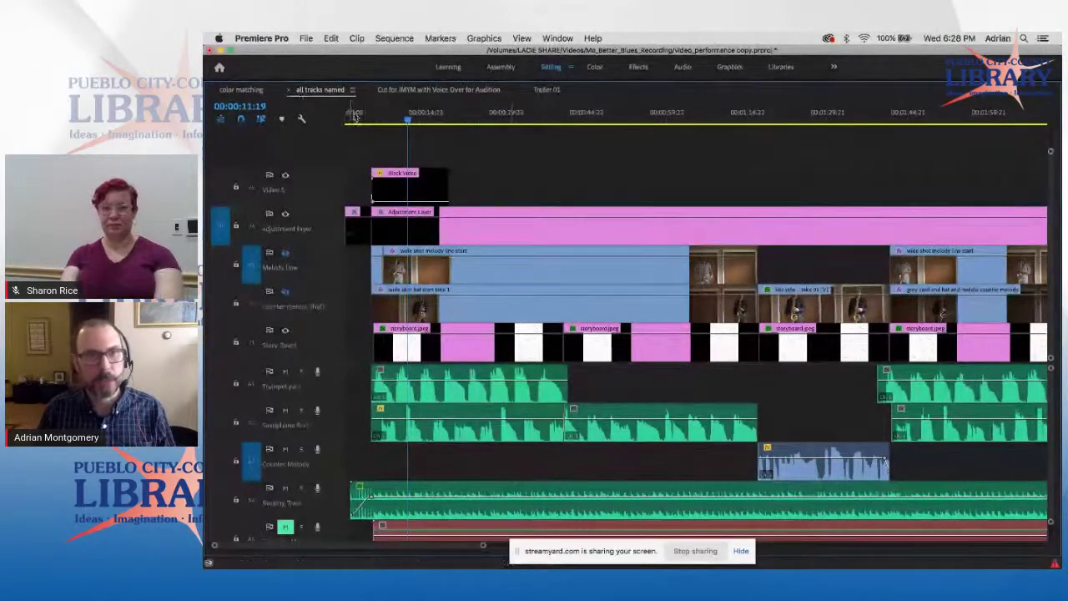
{"action": "left_click_drag", "start_coordinate": [407, 125], "coordinate": [412, 125]}
{"action": "key", "text": "grave"}
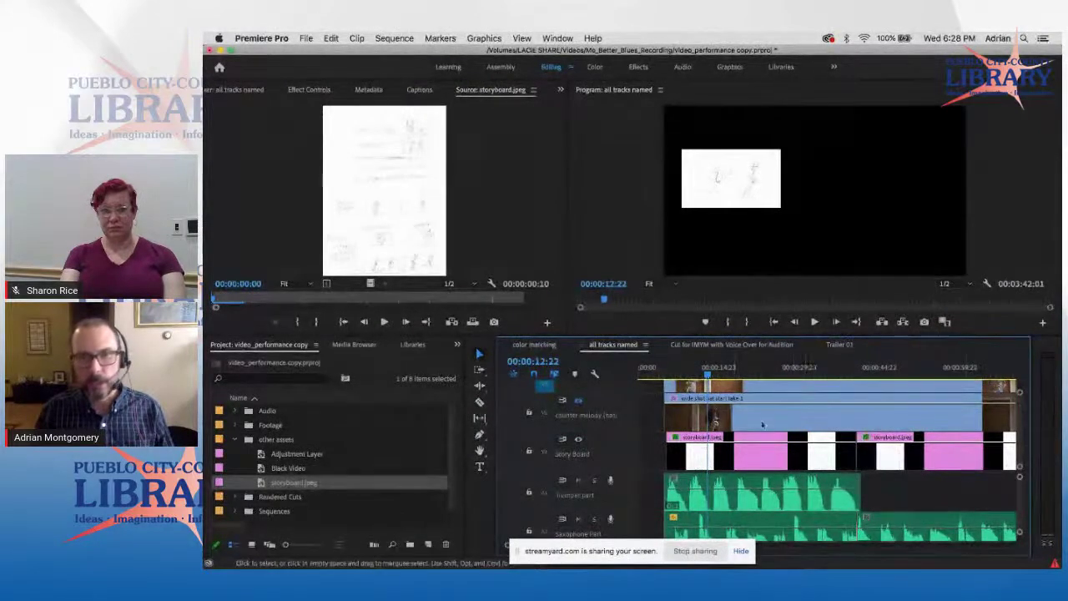
{"action": "scroll", "coordinate": [1018, 422], "scroll_direction": "up", "scroll_amount": 5}
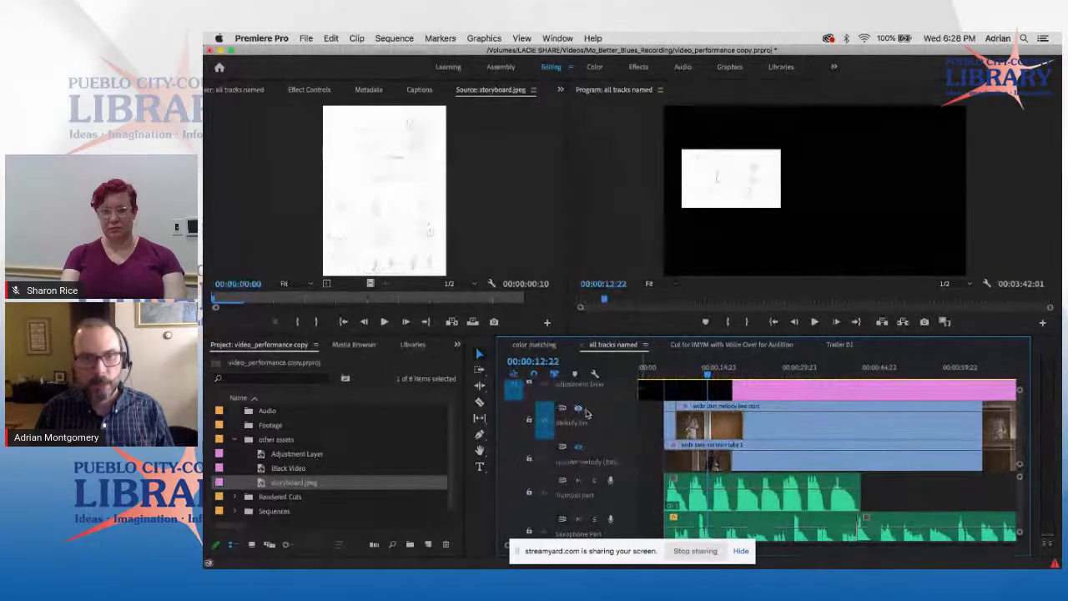
{"action": "left_click", "coordinate": [578, 448]}
{"action": "left_click", "coordinate": [579, 449]}
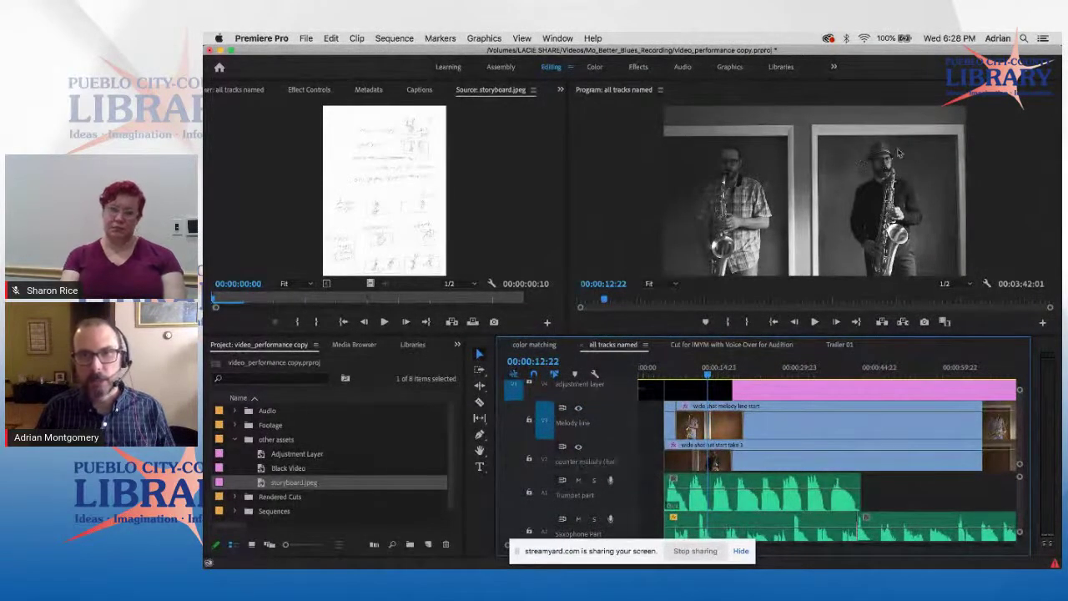
Hide the Melody line and counter melody (hat) tracks and move the playhead to the storyboard frame at 00:00:46:21.
{"action": "left_click", "coordinate": [578, 447]}
{"action": "left_click", "coordinate": [578, 408]}
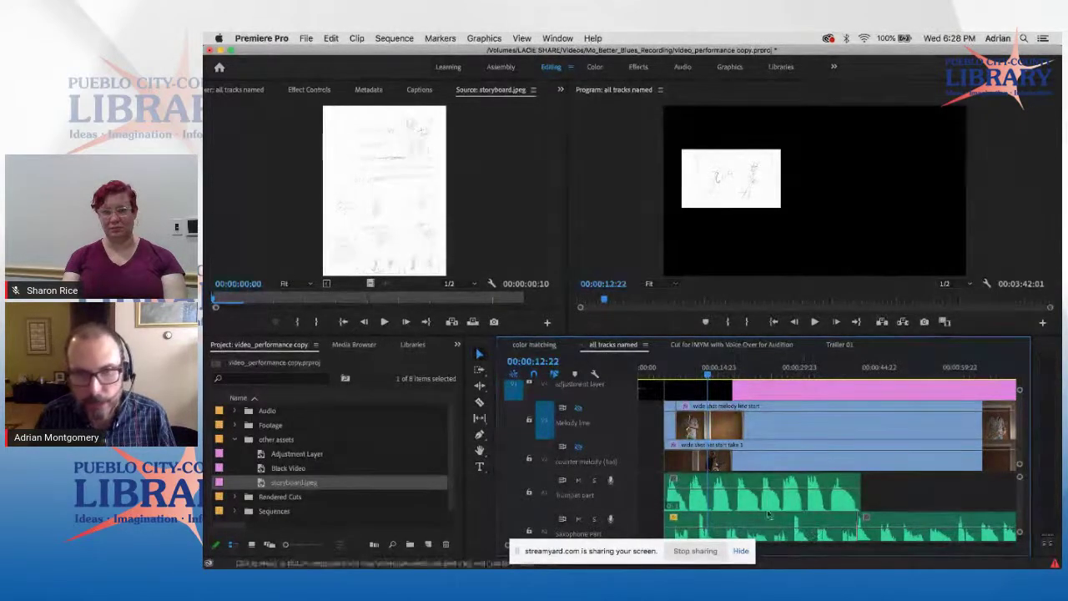
{"action": "left_click_drag", "start_coordinate": [703, 364], "coordinate": [741, 367]}
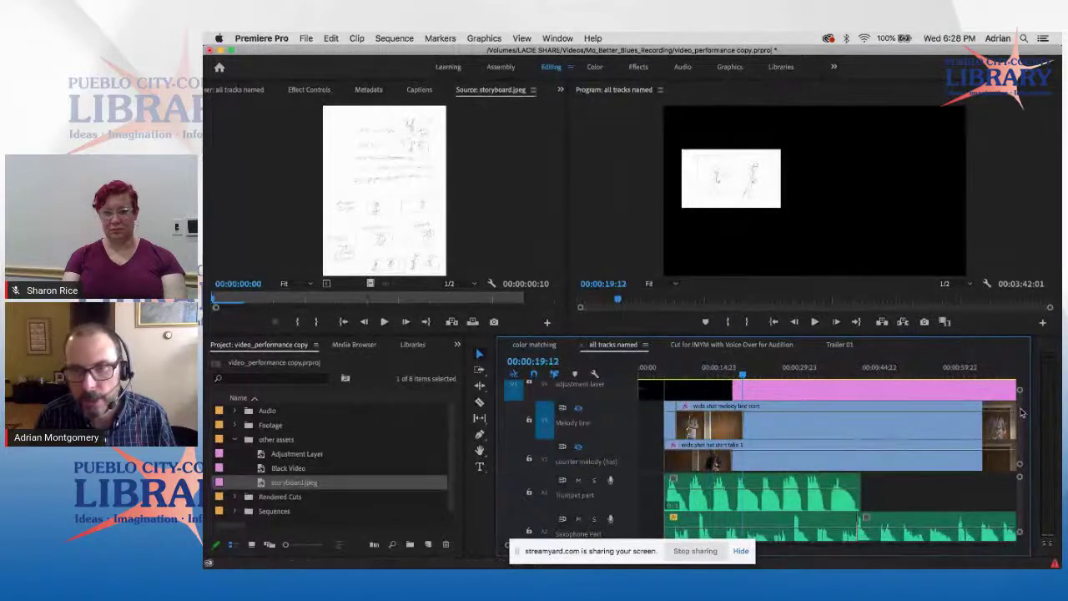
{"action": "scroll", "coordinate": [1019, 417], "scroll_direction": "down", "scroll_amount": 2}
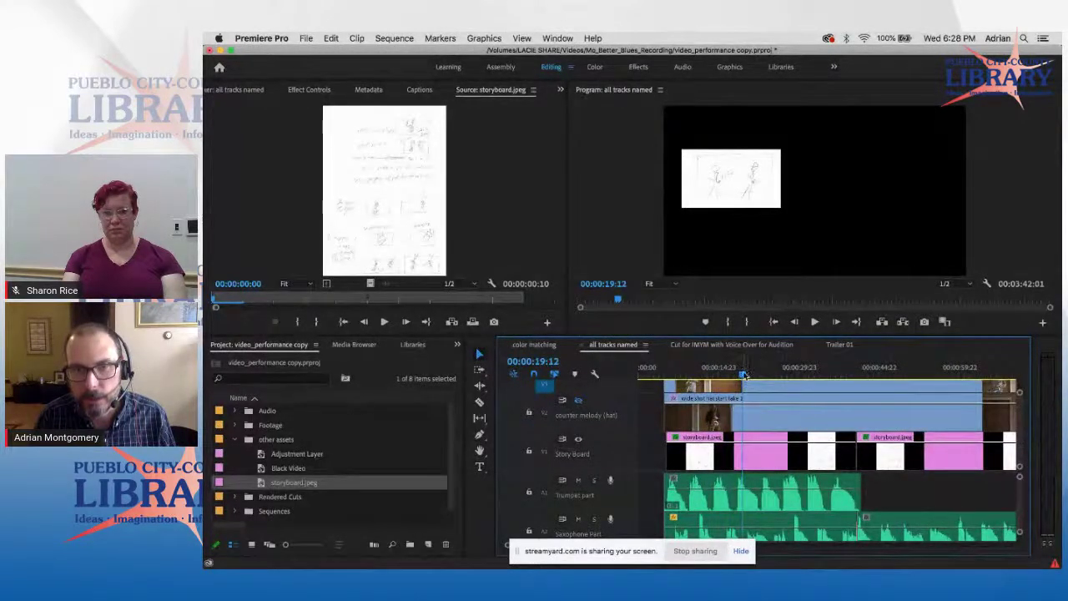
{"action": "left_click_drag", "start_coordinate": [753, 370], "coordinate": [889, 392]}
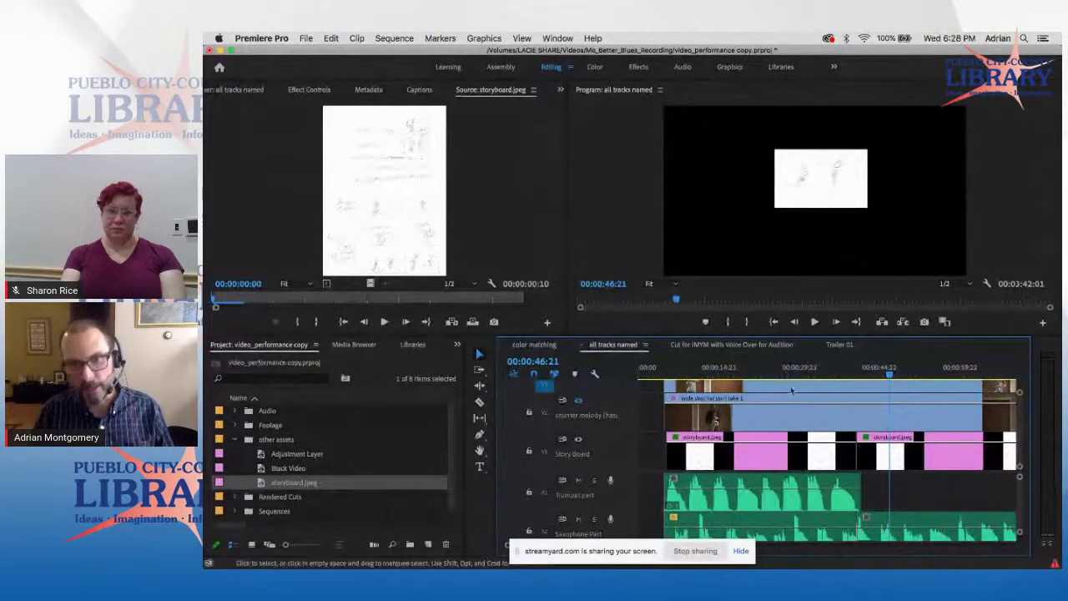
Show the counter melody (hat) and Melody line tracks again and preview the footage up to 00:00:49:18.
{"action": "left_click", "coordinate": [582, 403]}
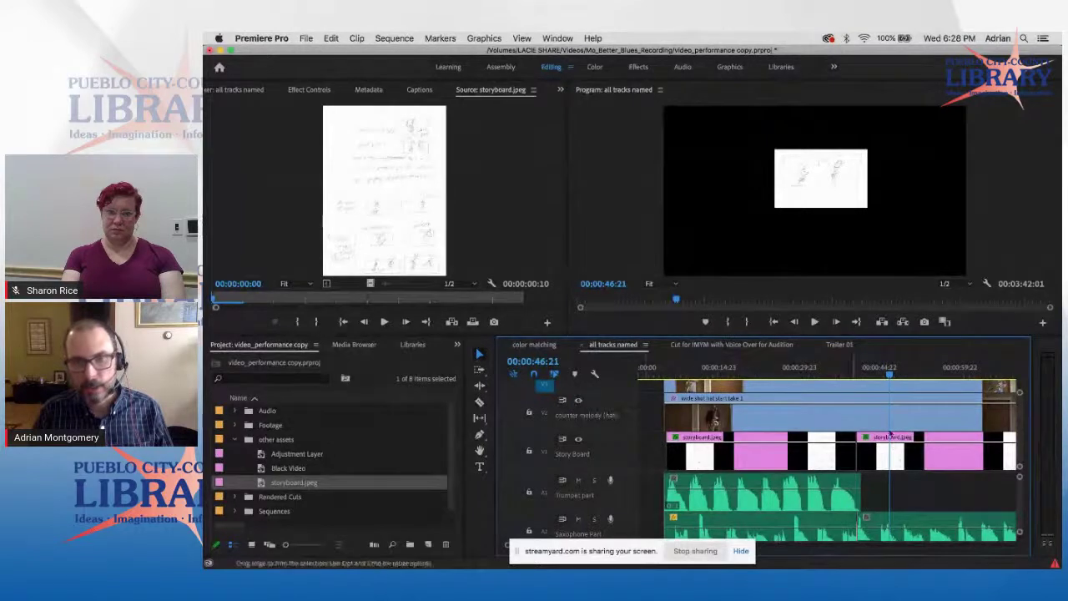
{"action": "scroll", "coordinate": [1022, 415], "scroll_direction": "up", "scroll_amount": 2}
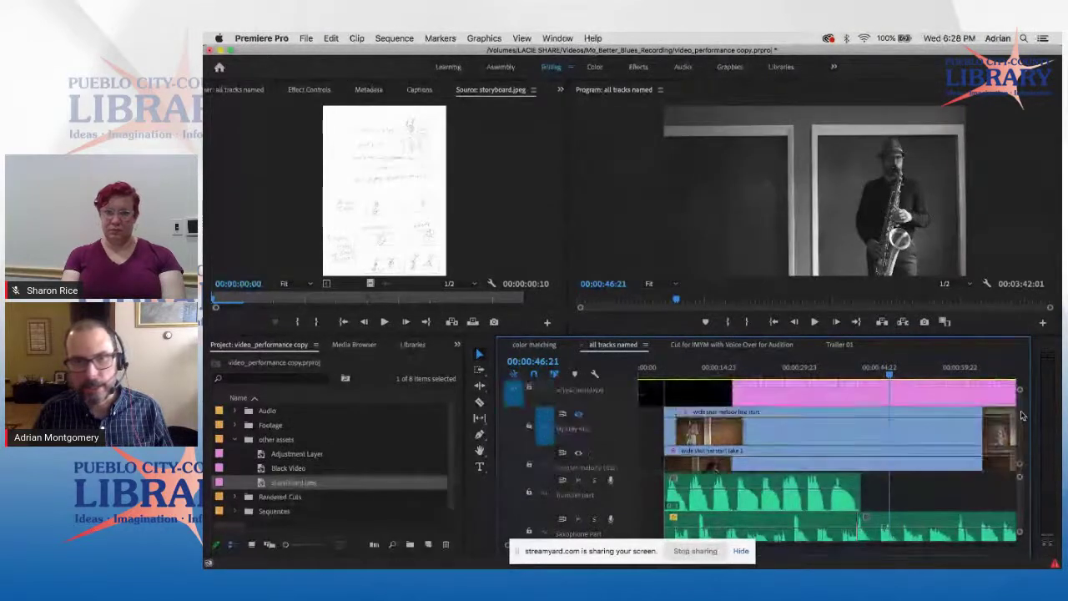
{"action": "left_click", "coordinate": [578, 415]}
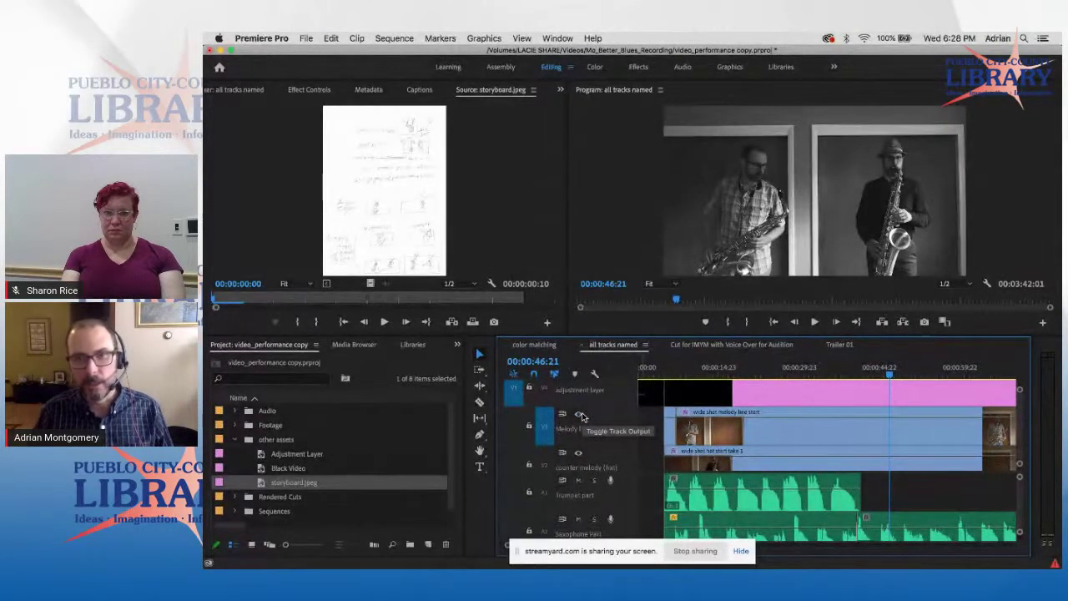
{"action": "left_click_drag", "start_coordinate": [889, 374], "coordinate": [903, 379]}
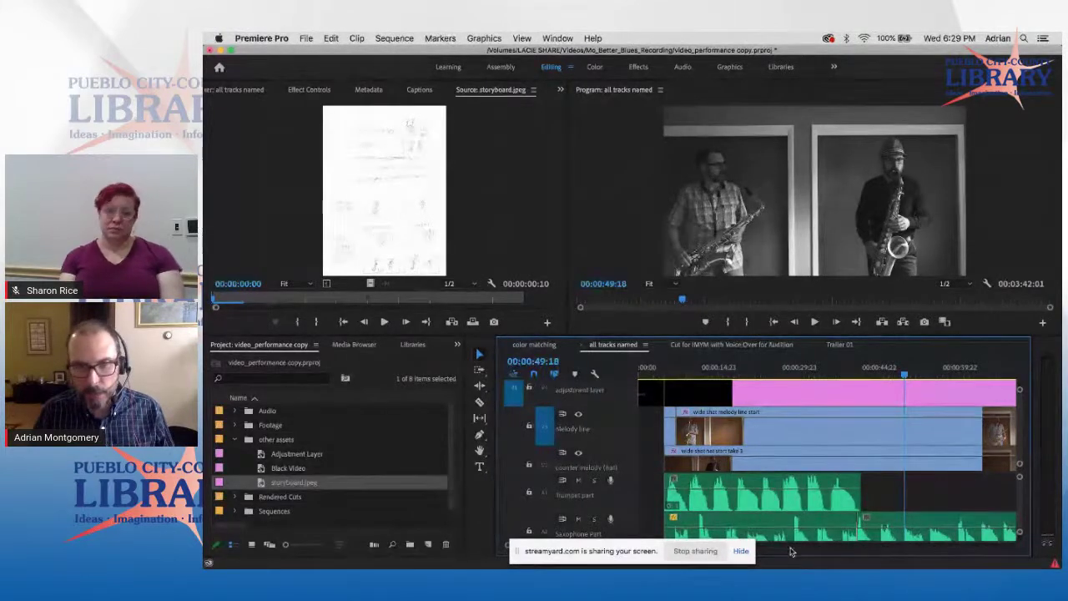
Move the playhead to 00:01:27:20, then hide and show both melody video tracks to compare the solo shot with its storyboard.
{"action": "scroll", "coordinate": [789, 542], "scroll_direction": "right", "scroll_amount": 5}
{"action": "left_click", "coordinate": [736, 372]}
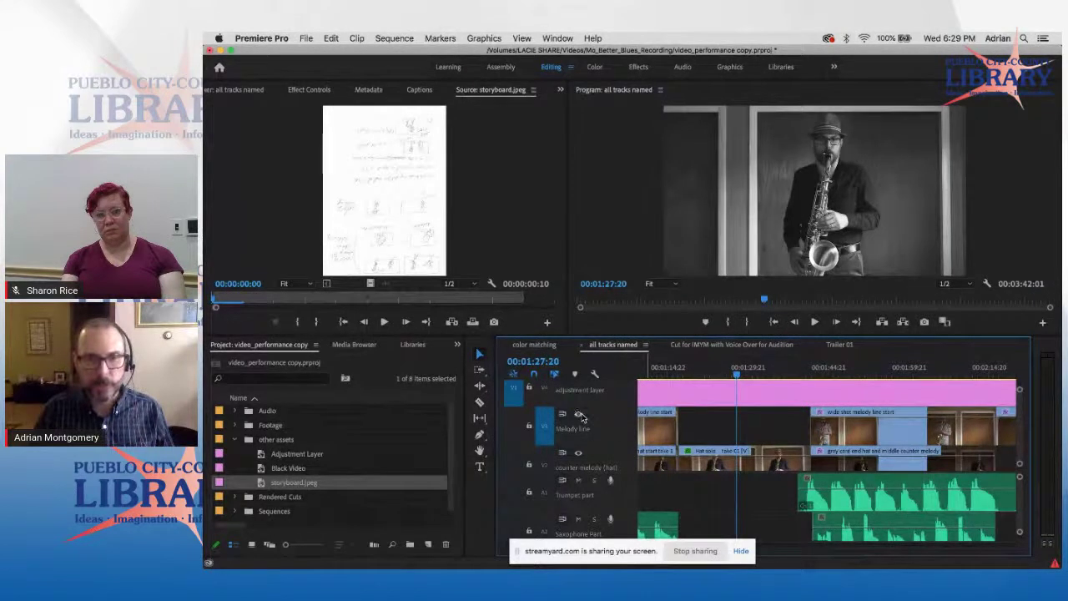
{"action": "left_click", "coordinate": [578, 453]}
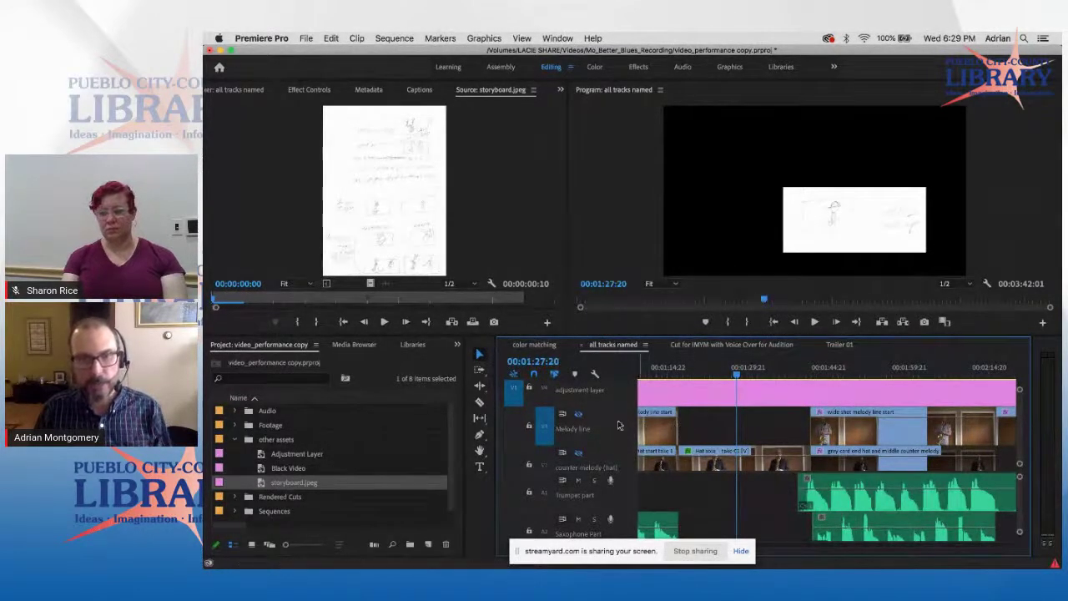
{"action": "left_click", "coordinate": [578, 452]}
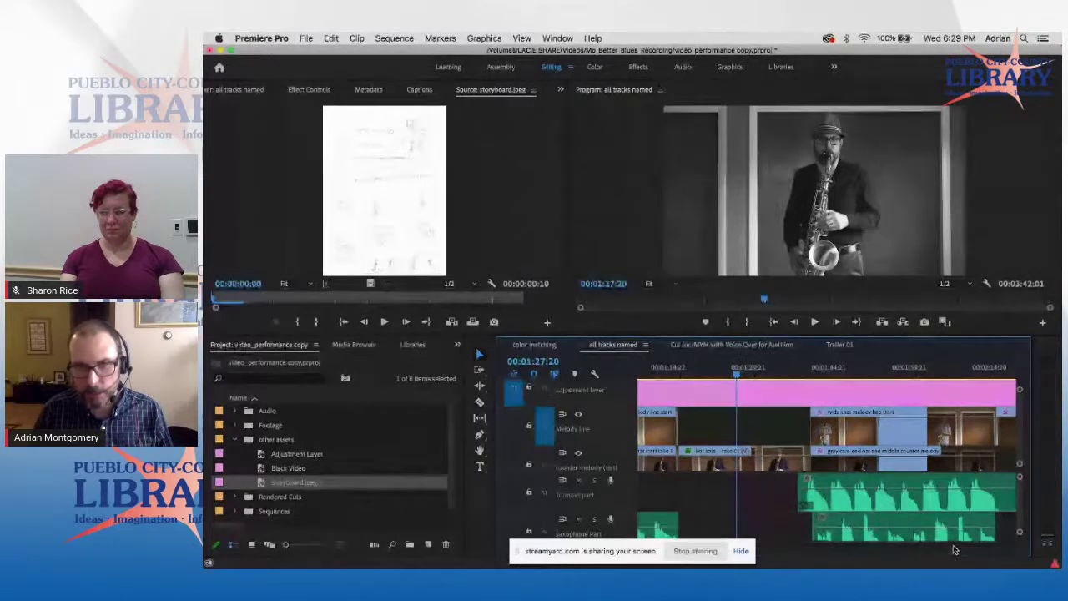
Move the screen-sharing notice off the timeline's scrollbar and place the playhead at 00:03:20:22 near the end of the sequence.
{"action": "key", "text": "minus"}
{"action": "key", "text": "minus"}
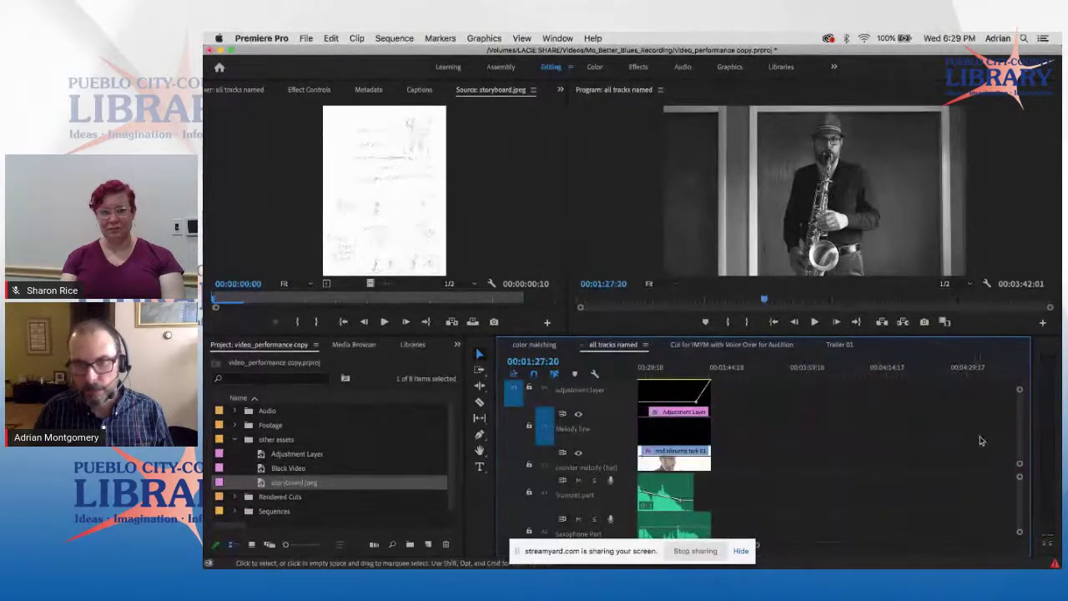
{"action": "scroll", "coordinate": [1021, 419], "scroll_direction": "down", "scroll_amount": 2}
{"action": "scroll", "coordinate": [1021, 418], "scroll_direction": "down", "scroll_amount": 1}
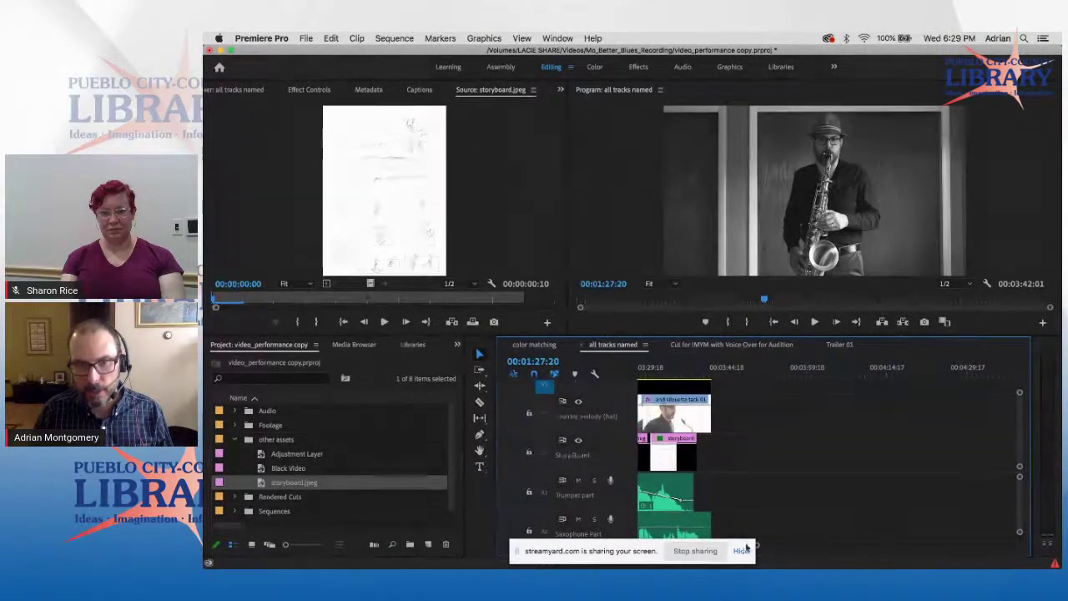
{"action": "left_click", "coordinate": [590, 557]}
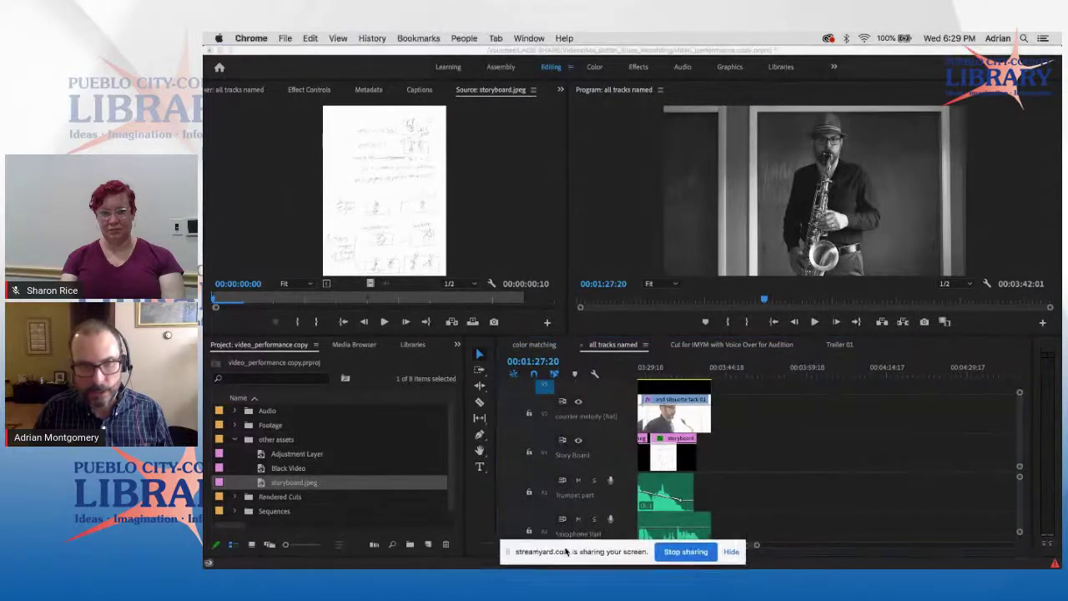
{"action": "left_click", "coordinate": [698, 548]}
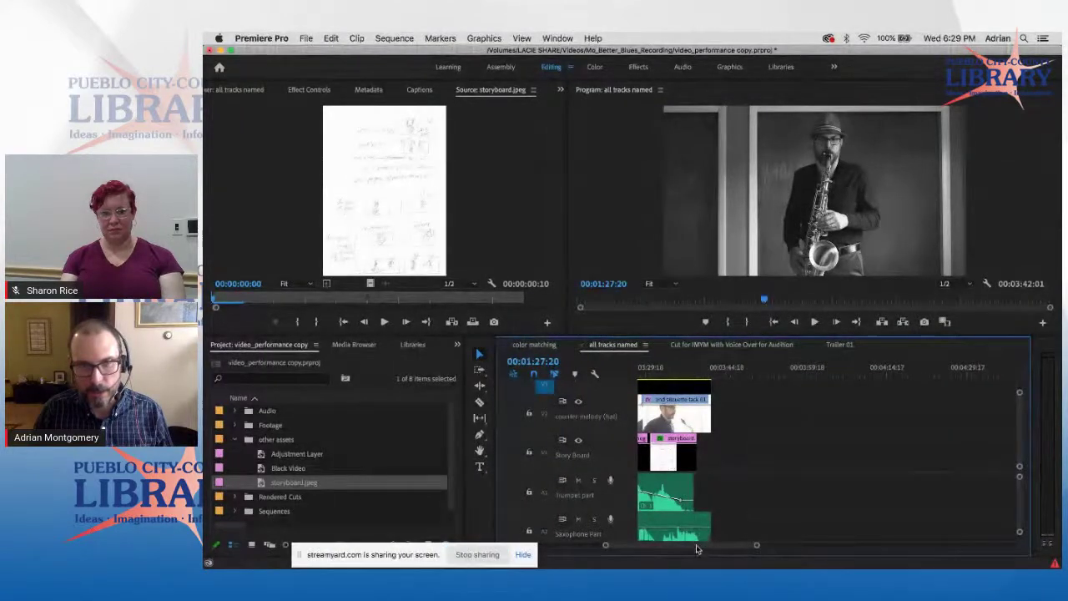
{"action": "scroll", "coordinate": [705, 547], "scroll_direction": "up", "scroll_amount": 5}
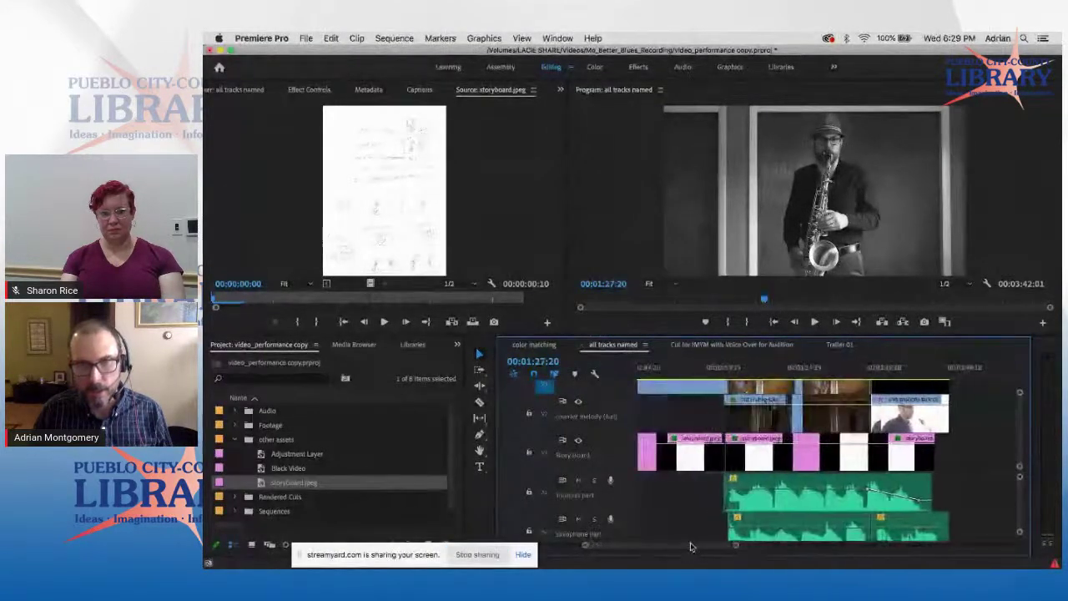
{"action": "left_click", "coordinate": [837, 368]}
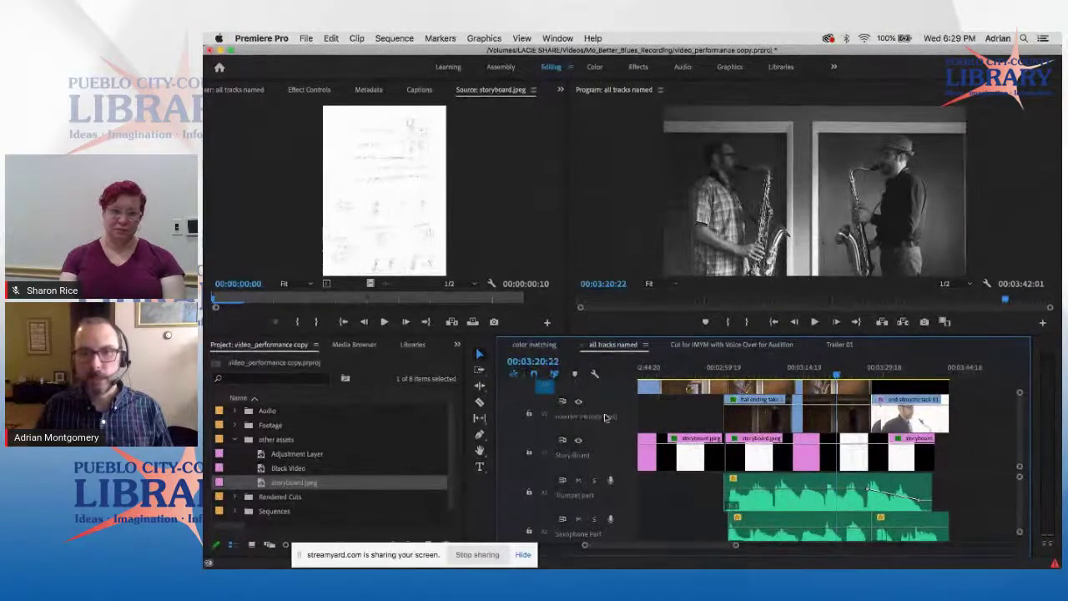
Hide the Melody line and counter melody (hat) tracks to view the storyboard frame at 00:03:20:22.
{"action": "scroll", "coordinate": [1023, 431], "scroll_direction": "up", "scroll_amount": 5}
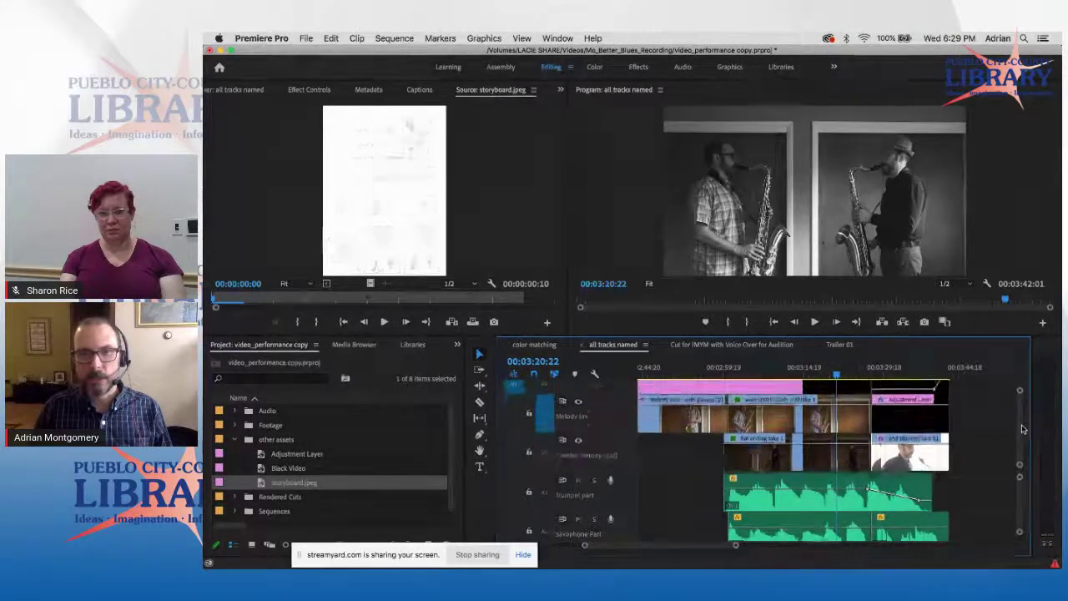
{"action": "scroll", "coordinate": [1022, 425], "scroll_direction": "down", "scroll_amount": 5}
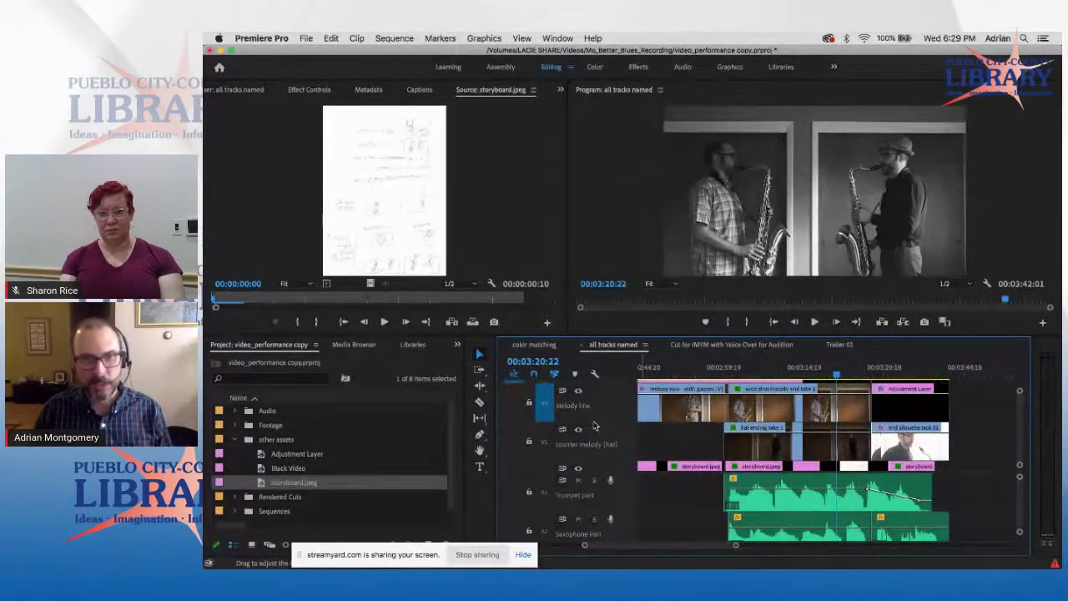
{"action": "left_click", "coordinate": [578, 389]}
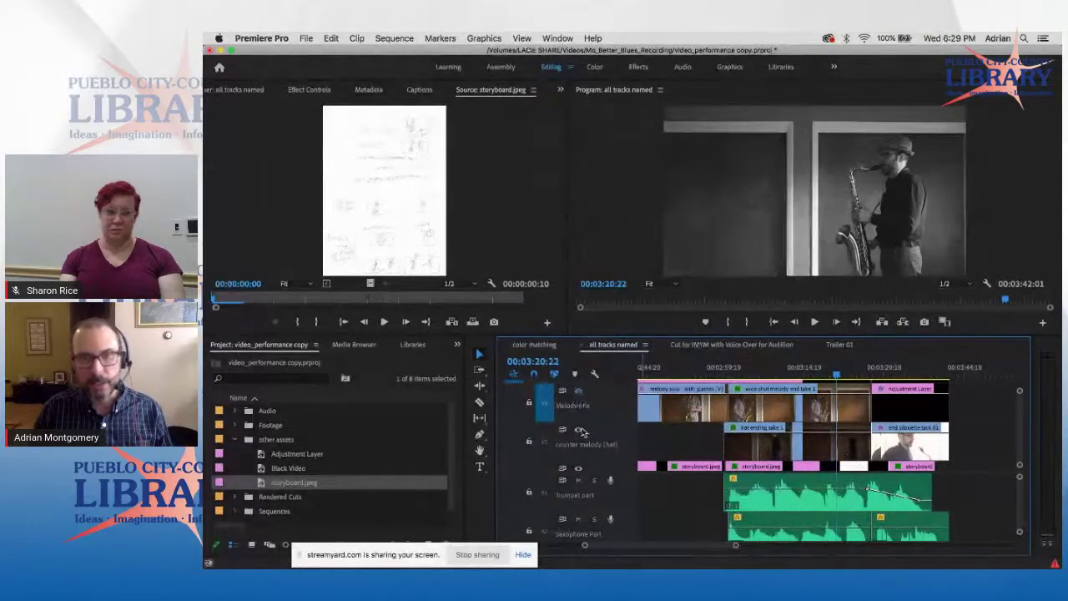
{"action": "left_click", "coordinate": [579, 430]}
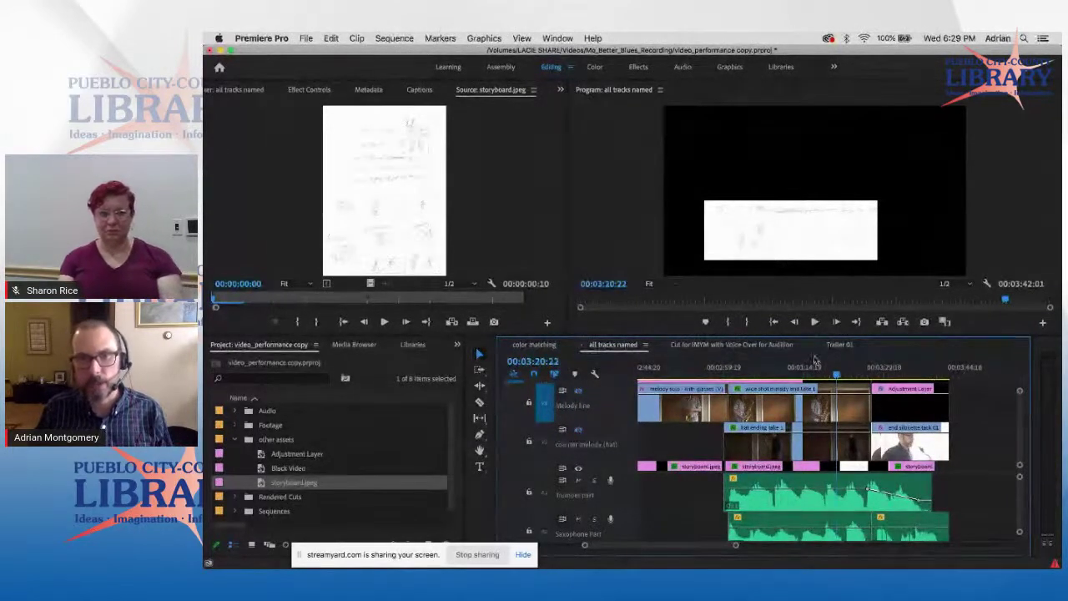
Move the playhead to 00:03:34:01 and show the Melody line and counter melody (hat) tracks again to compare footage with storyboard.
{"action": "left_click_drag", "start_coordinate": [837, 374], "coordinate": [906, 372]}
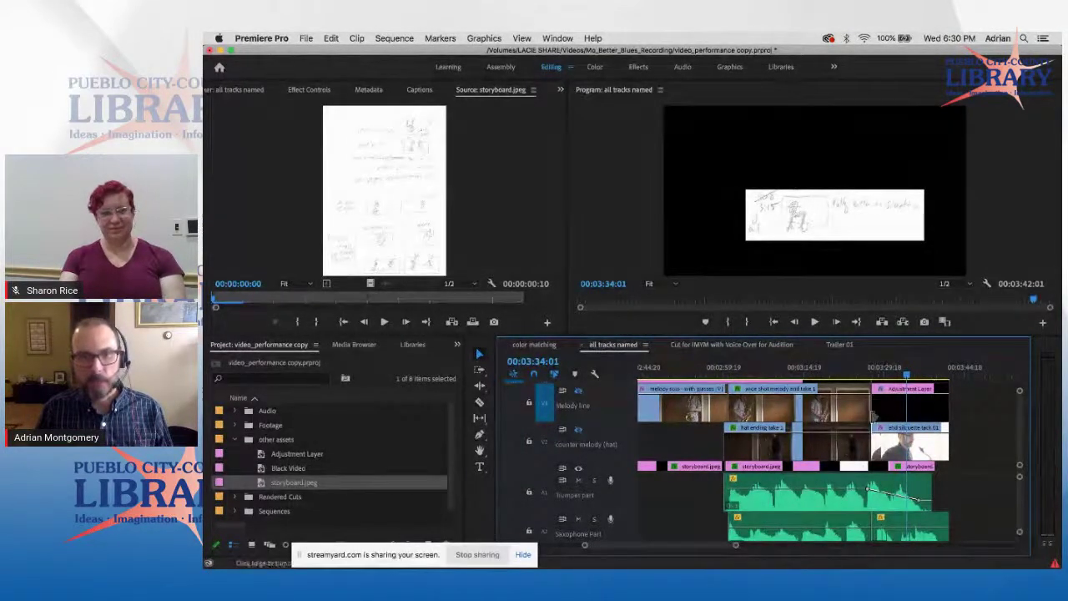
{"action": "left_click", "coordinate": [580, 431]}
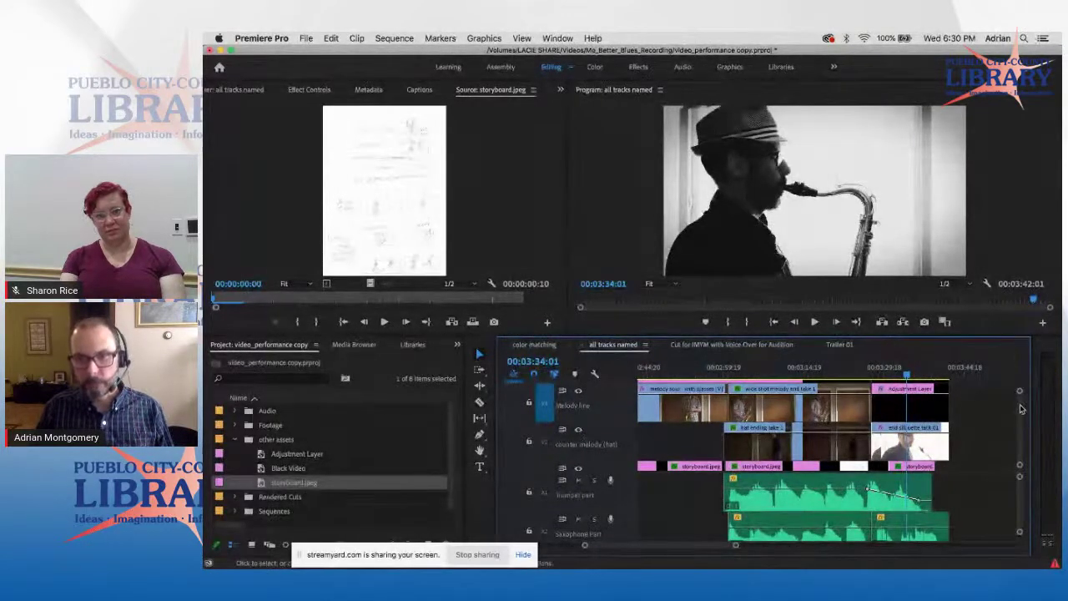
Review how the adjustment layer, melody, storyboard, saxophone and Counter Melody audio tracks are named and arranged in the sequence.
{"action": "scroll", "coordinate": [1021, 408], "scroll_direction": "up", "scroll_amount": 3}
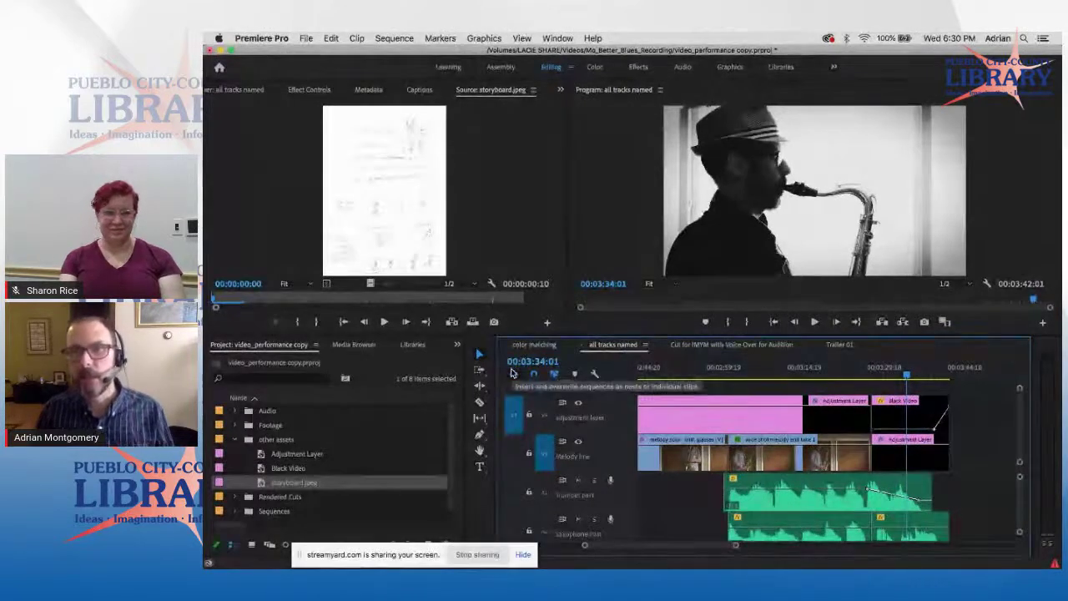
{"action": "scroll", "coordinate": [512, 373], "scroll_direction": "up", "scroll_amount": 1}
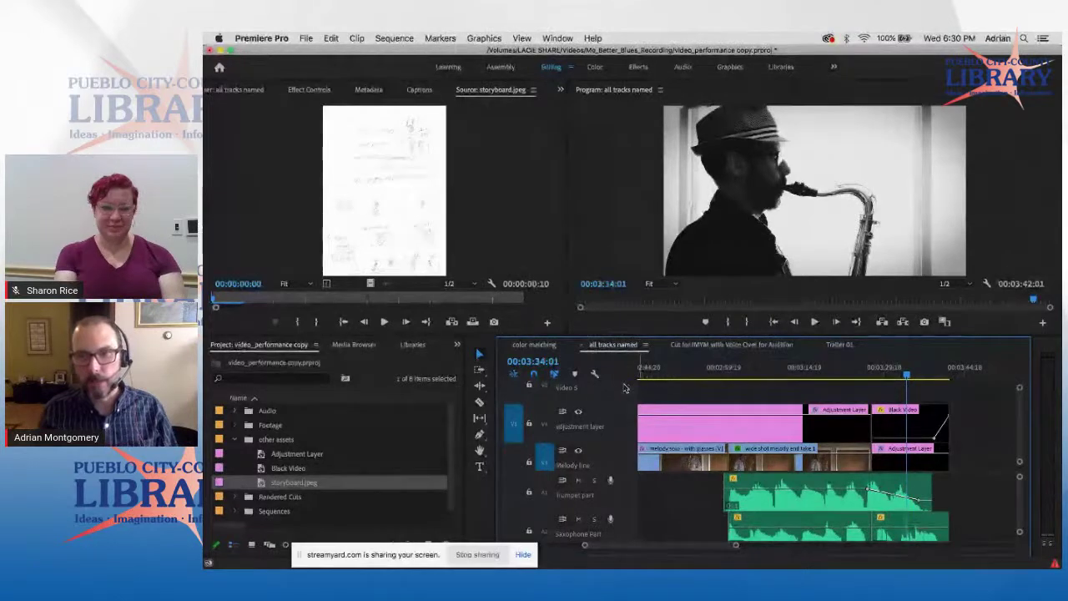
{"action": "scroll", "coordinate": [1019, 396], "scroll_direction": "down", "scroll_amount": 2}
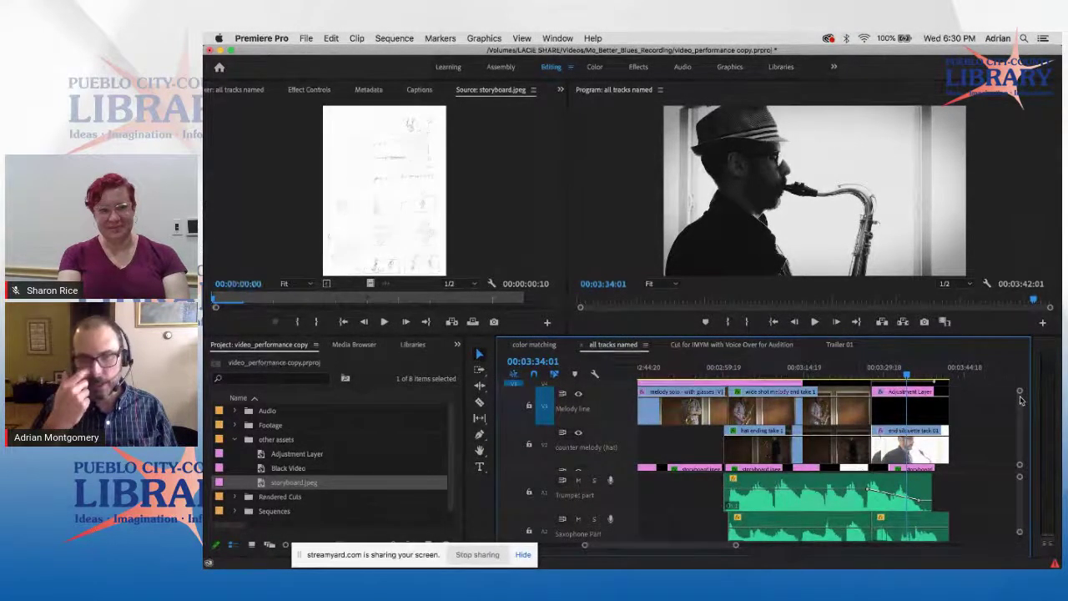
{"action": "scroll", "coordinate": [1019, 399], "scroll_direction": "down", "scroll_amount": 2}
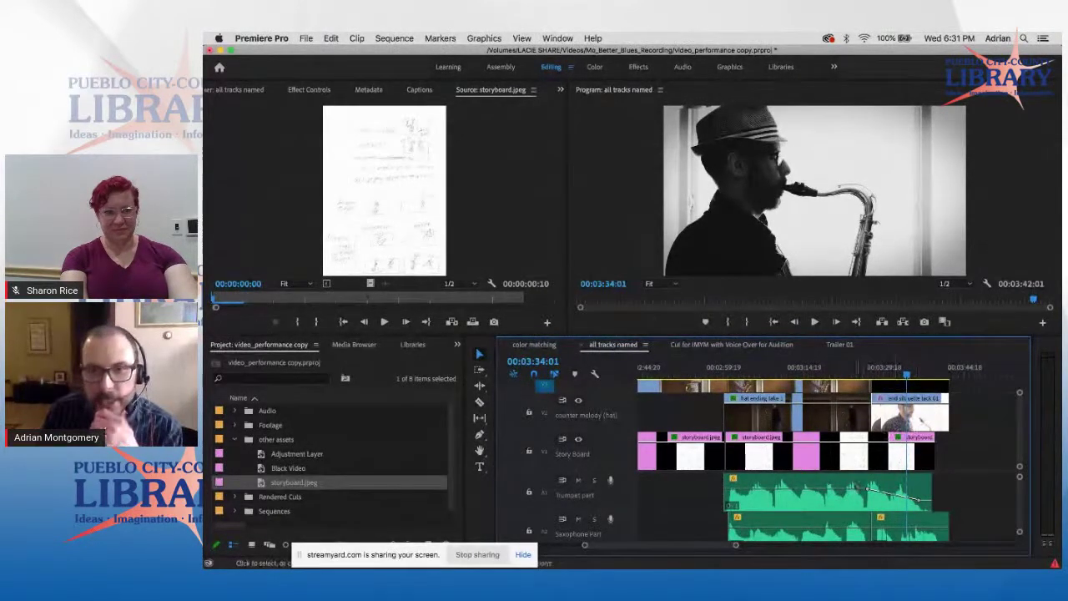
{"action": "left_click_drag", "start_coordinate": [731, 546], "coordinate": [701, 547]}
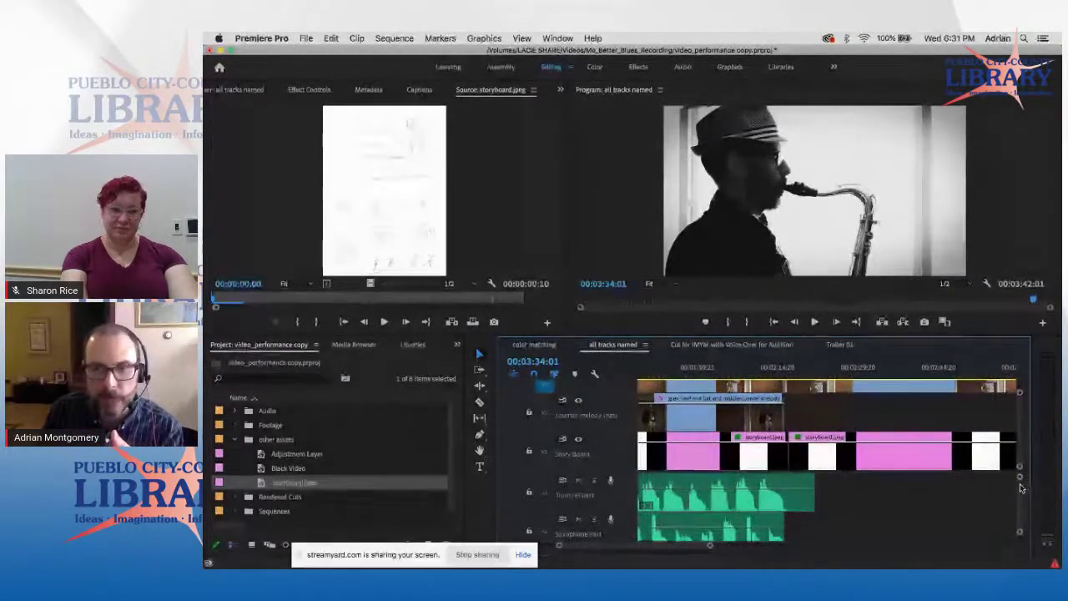
{"action": "left_click_drag", "start_coordinate": [1020, 484], "coordinate": [1023, 488]}
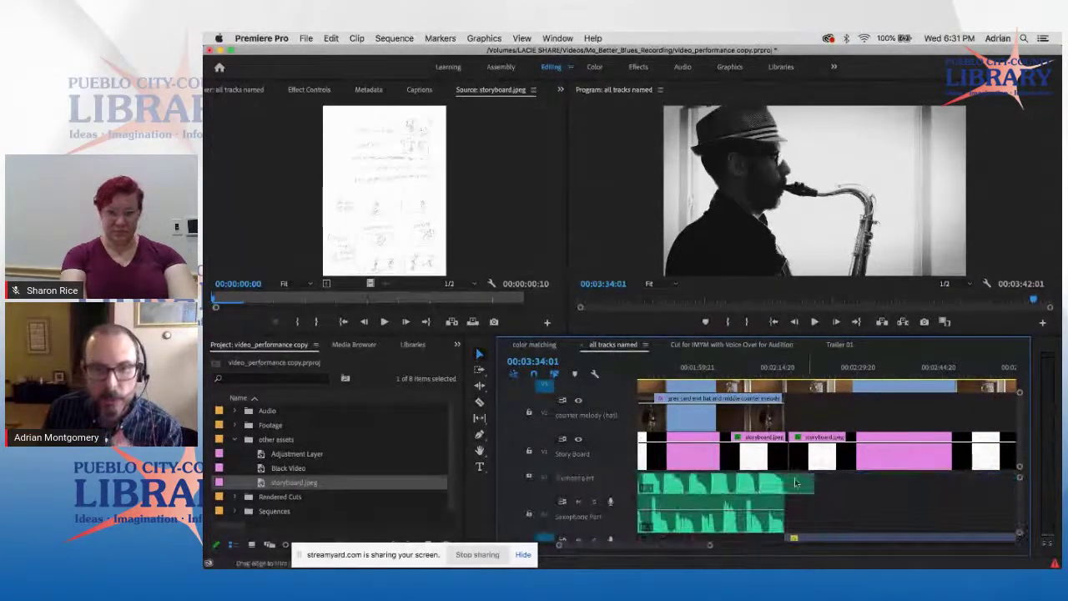
{"action": "scroll", "coordinate": [1022, 500], "scroll_direction": "down", "scroll_amount": 2}
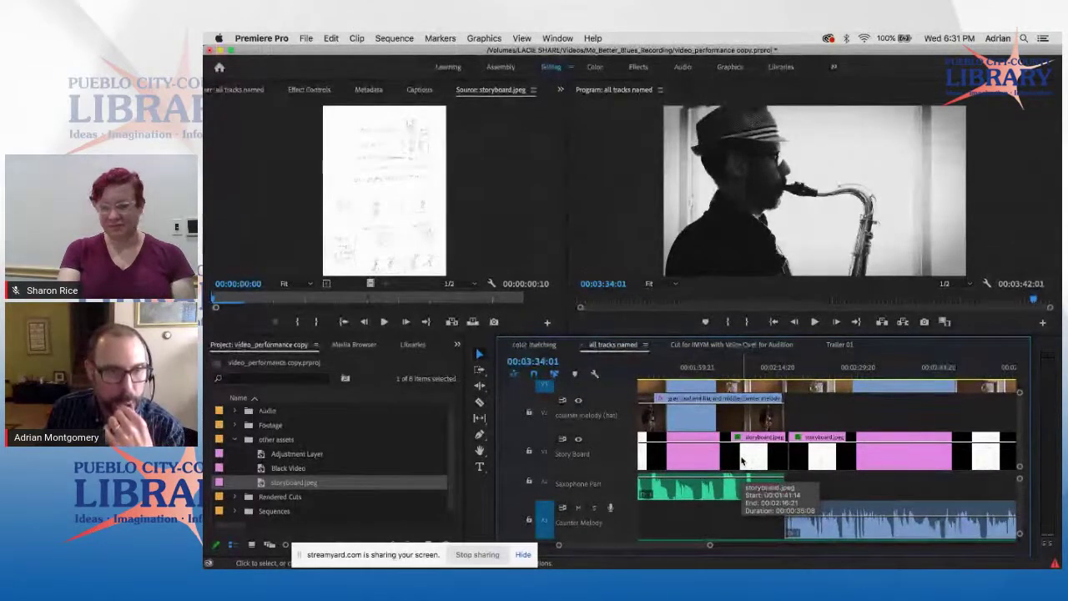
Collapse the other assets bin, switch to the Seeking_Solutions_Main_Project_for_COPVA_demo project and bring up its Cut for IMYM with Voice Over for Audition sequence.
{"action": "left_click", "coordinate": [235, 440]}
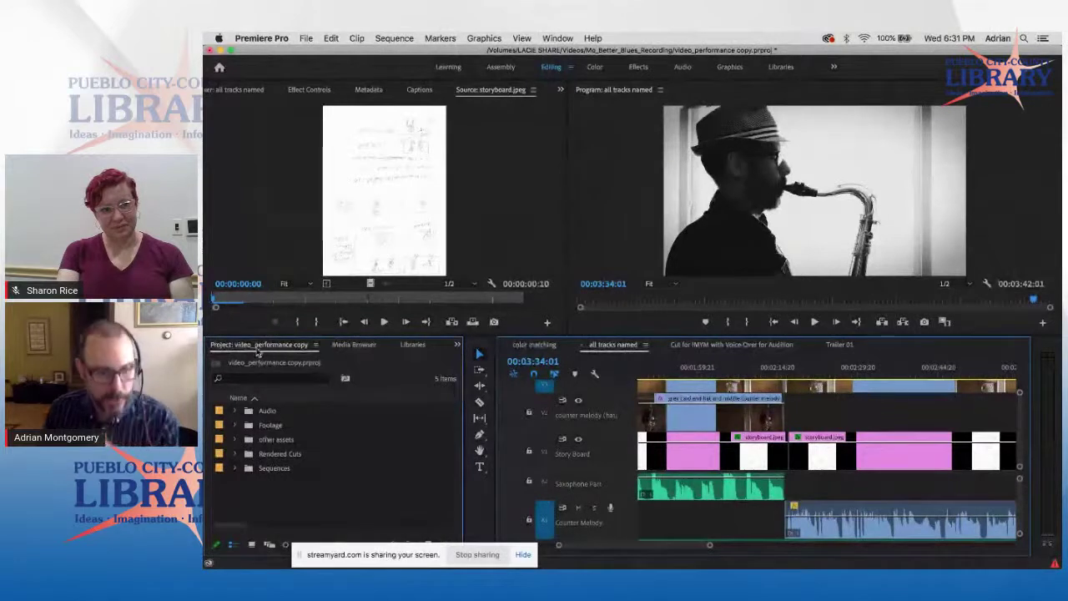
{"action": "key", "text": "grave"}
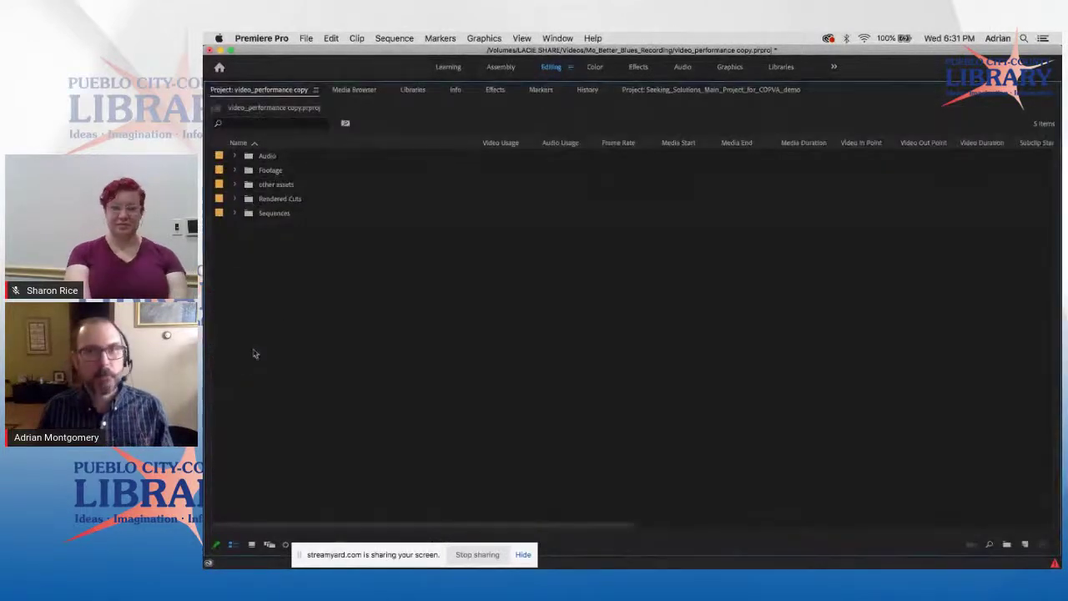
{"action": "left_click", "coordinate": [679, 90]}
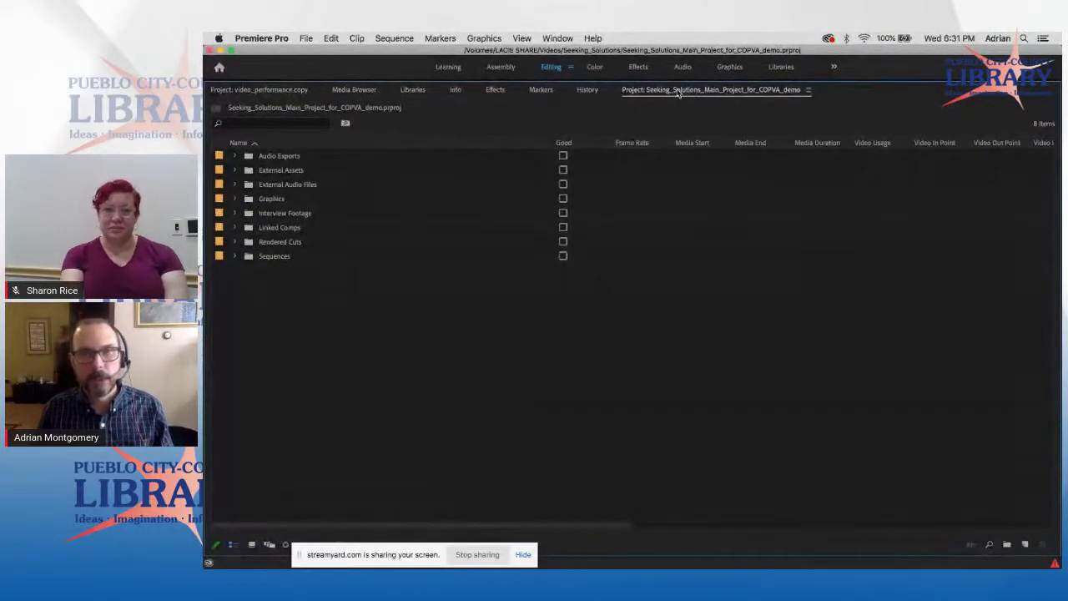
{"action": "key", "text": "grave"}
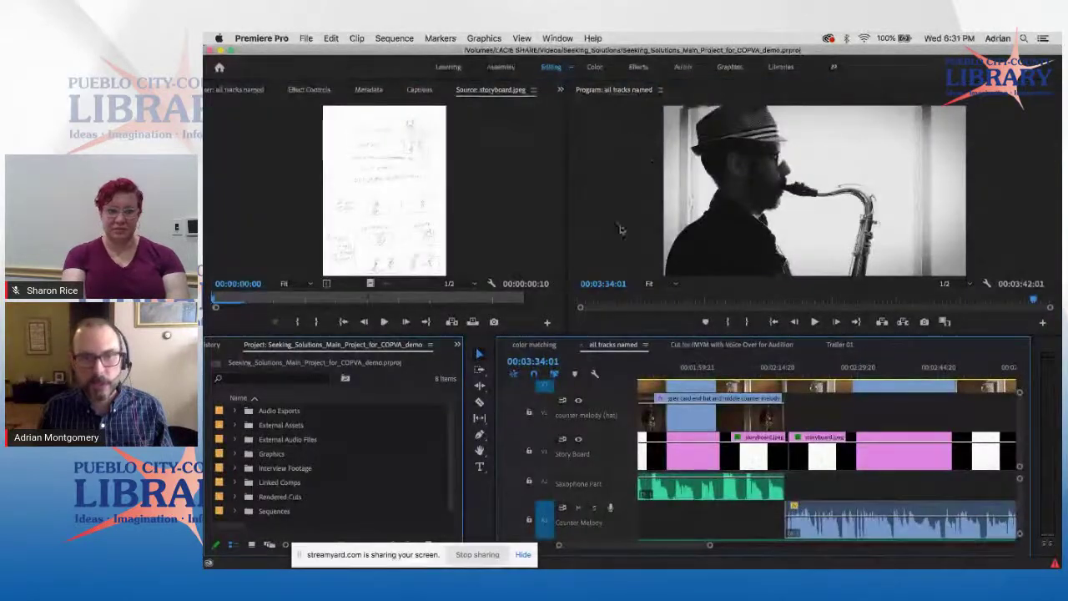
{"action": "left_click", "coordinate": [725, 346]}
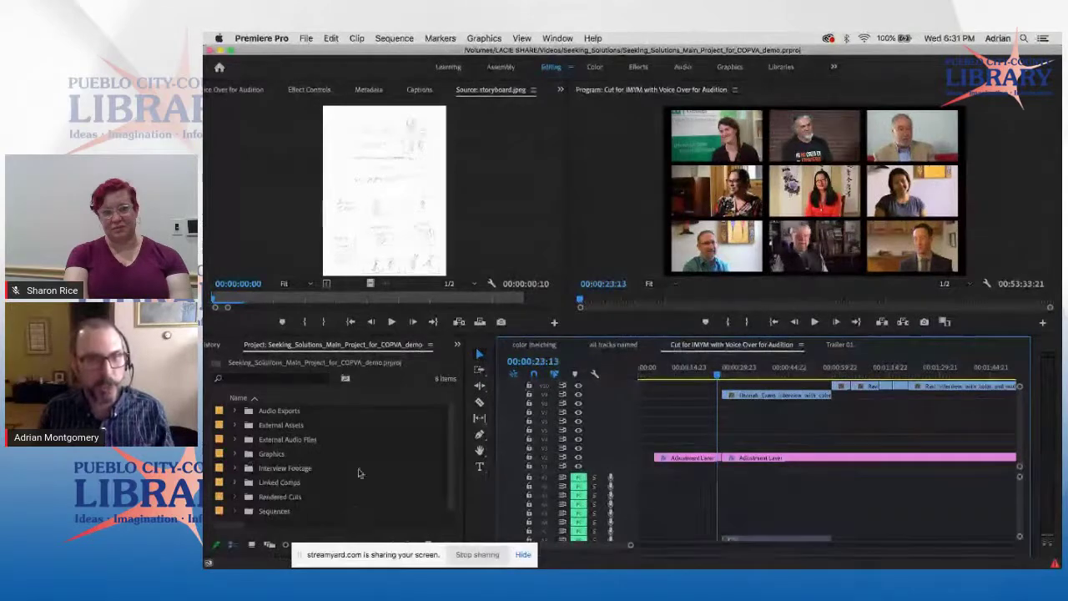
Maximize the Seeking Solutions project's bin list and highlight the Interview Footage, External Assets and External Audio Files bins in turn.
{"action": "left_click", "coordinate": [328, 354]}
{"action": "key", "text": "grave"}
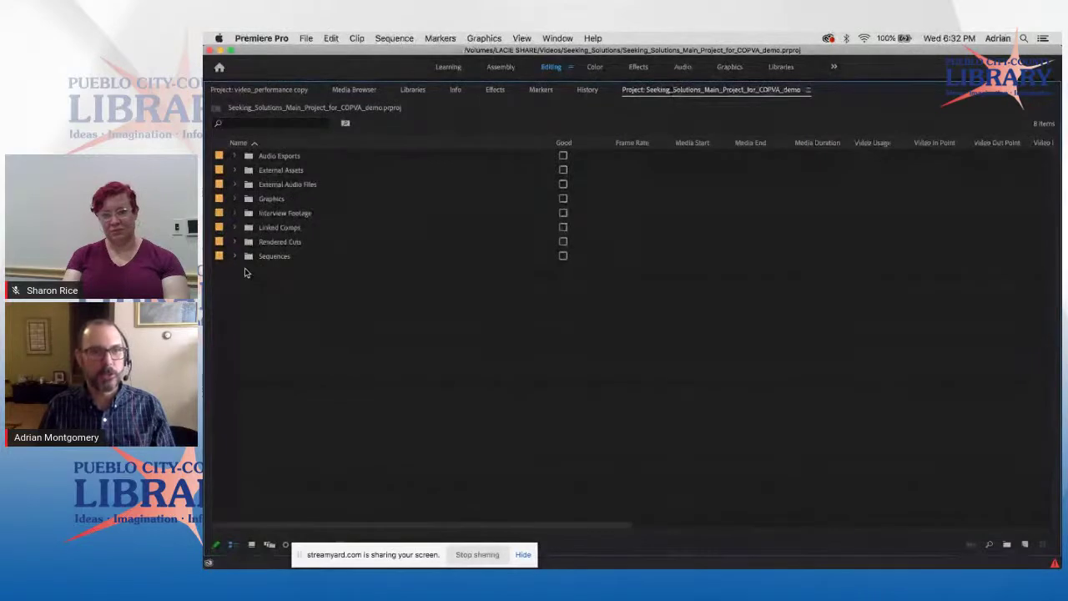
{"action": "left_click", "coordinate": [270, 215]}
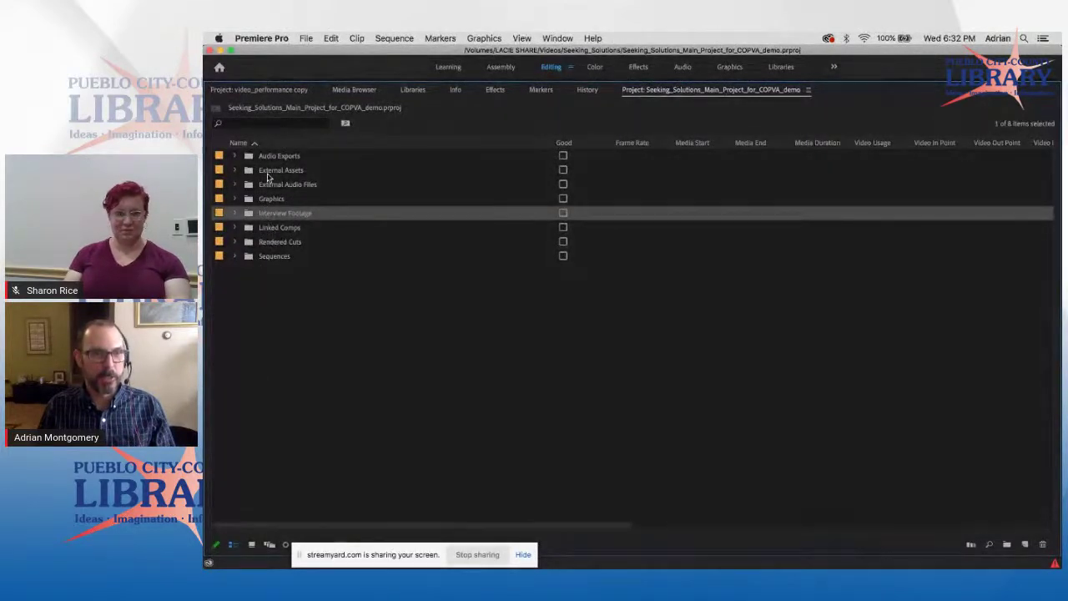
{"action": "left_click", "coordinate": [268, 172]}
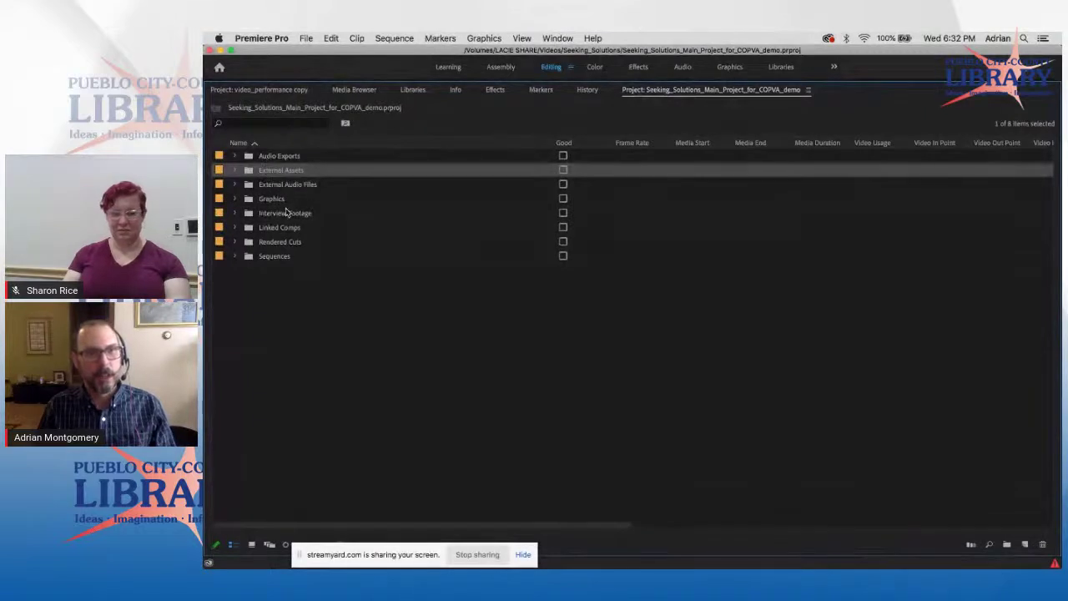
{"action": "left_click", "coordinate": [291, 187]}
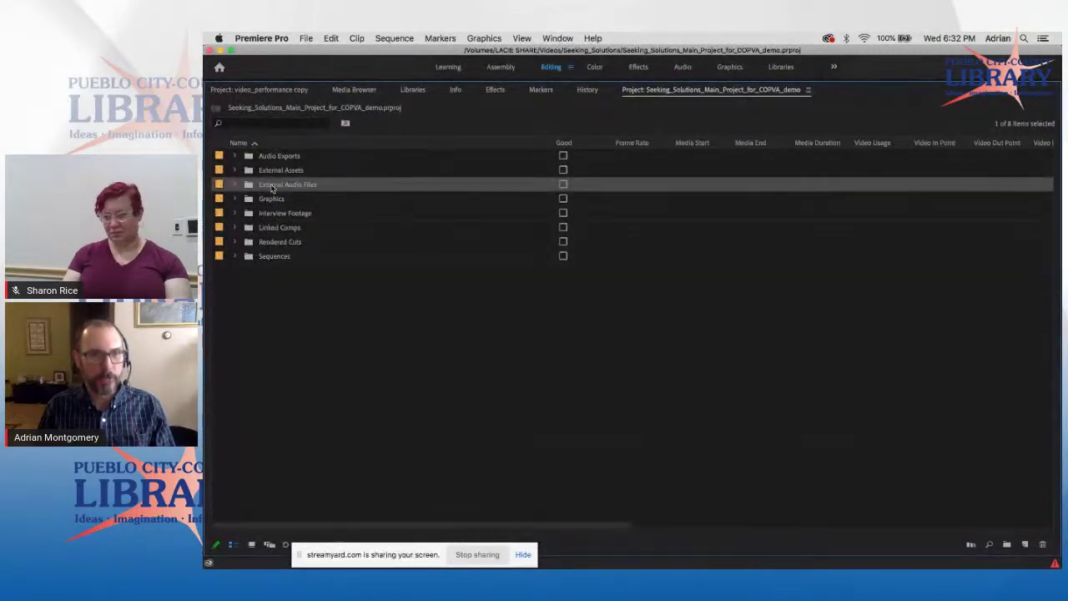
Expand External Audio Files and its VO bin, inspect the takes in VO 01, and collapse VO 01 and VO again.
{"action": "left_click", "coordinate": [237, 186]}
{"action": "left_click", "coordinate": [247, 213]}
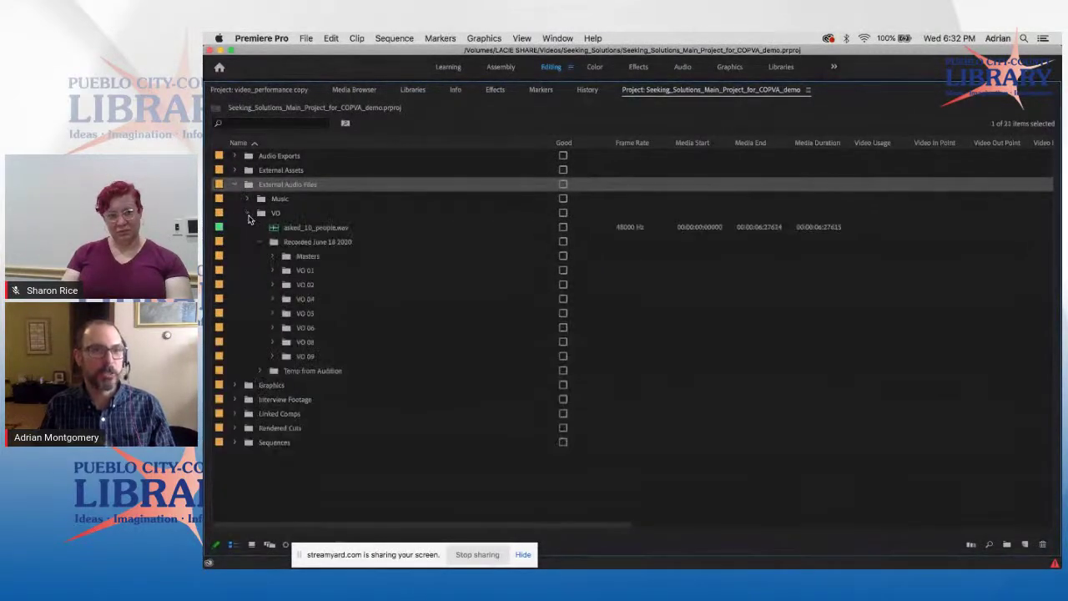
{"action": "left_click", "coordinate": [272, 271]}
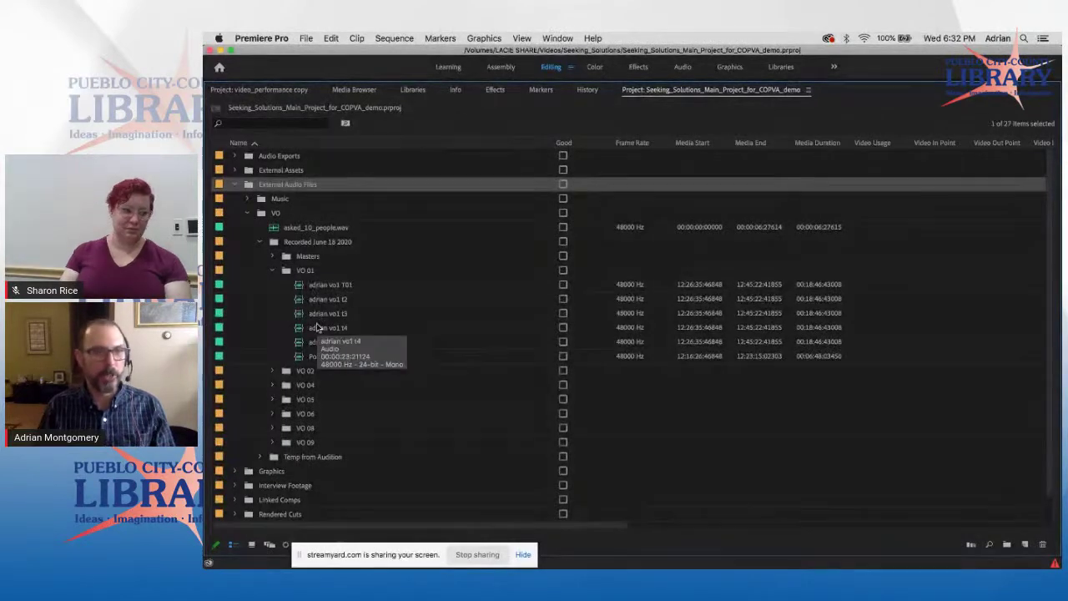
{"action": "left_click", "coordinate": [272, 271]}
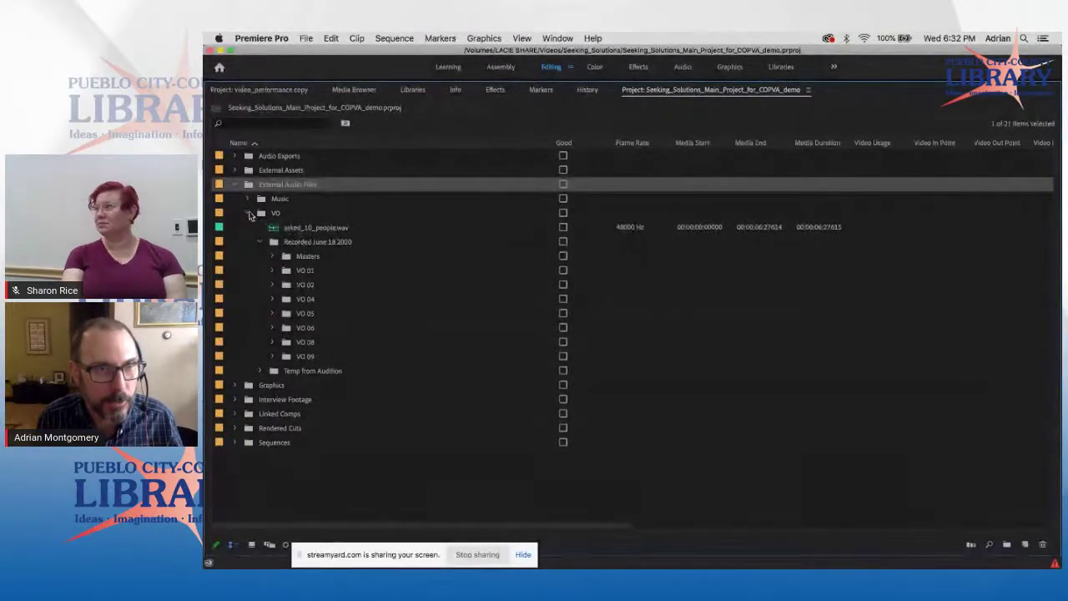
{"action": "left_click", "coordinate": [248, 213]}
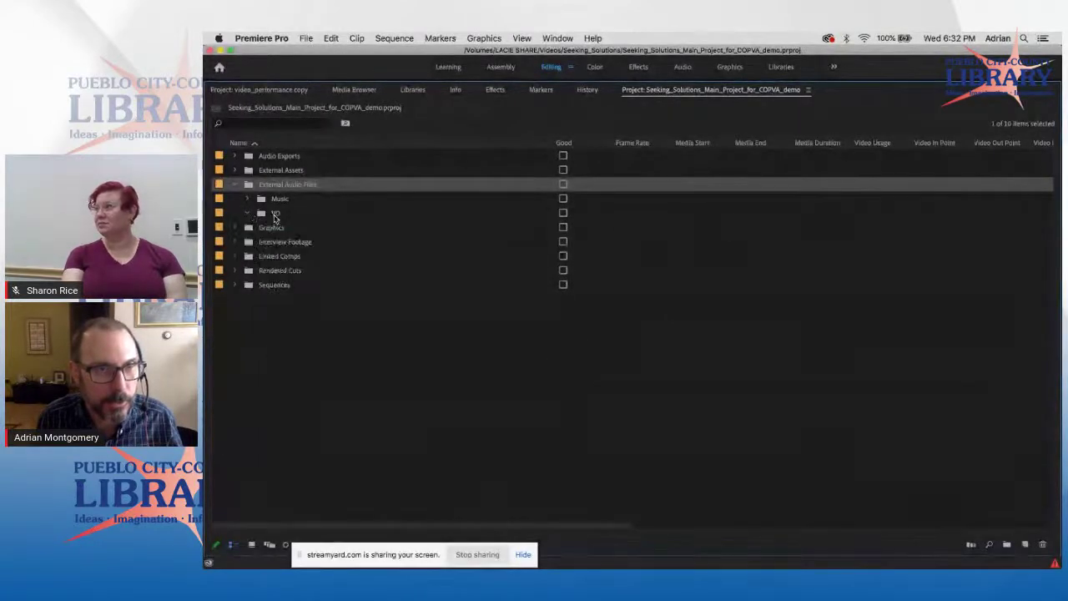
Expand the Rendered Cuts bin, highlight the three Trailer01 versions in turn, and collapse the bin.
{"action": "left_click", "coordinate": [235, 270]}
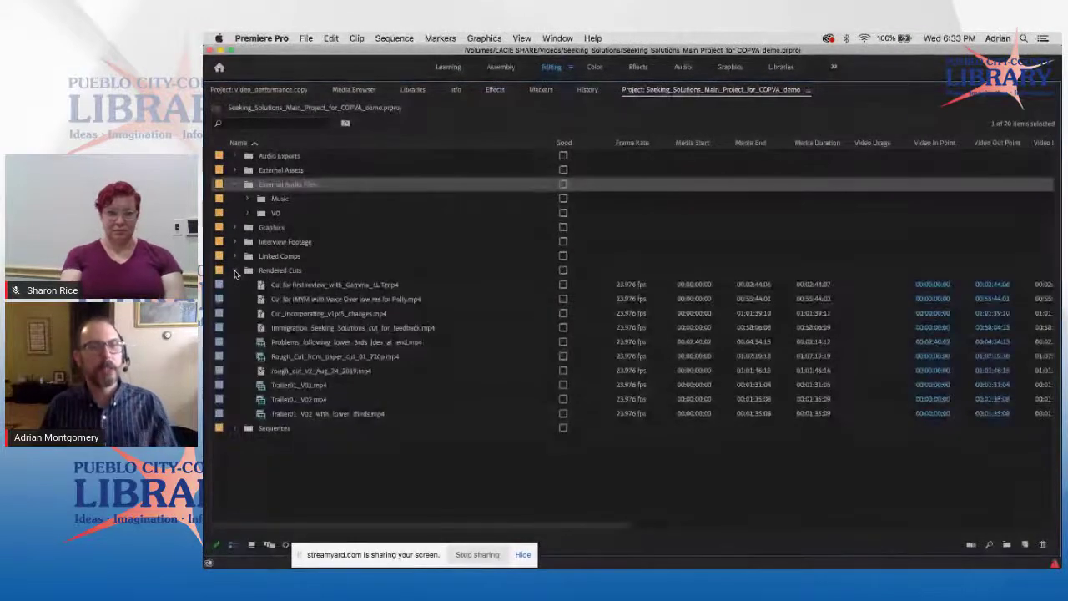
{"action": "left_click", "coordinate": [271, 275]}
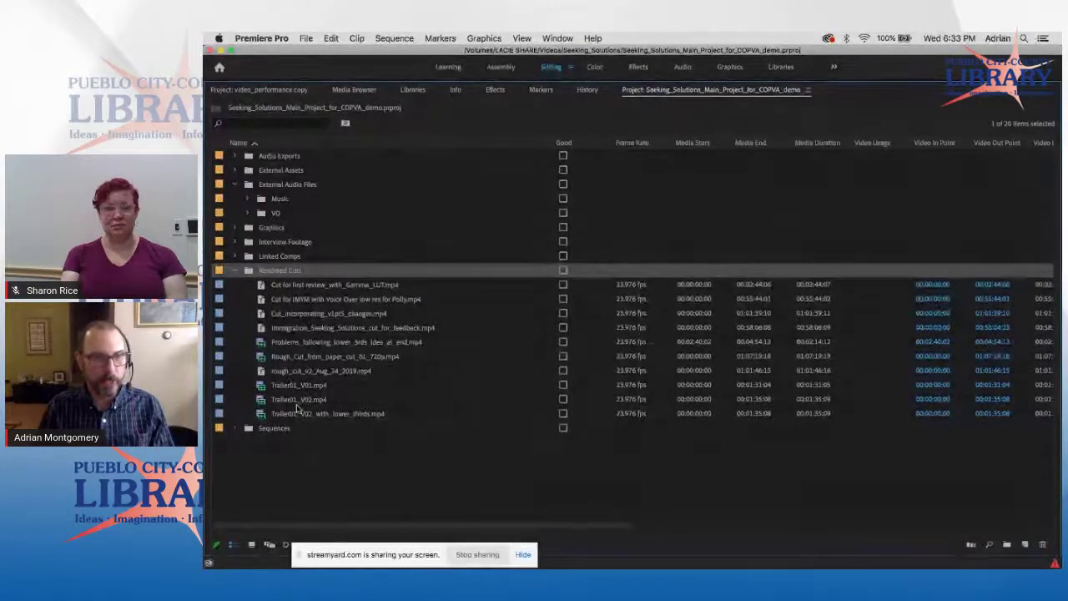
{"action": "left_click", "coordinate": [307, 385]}
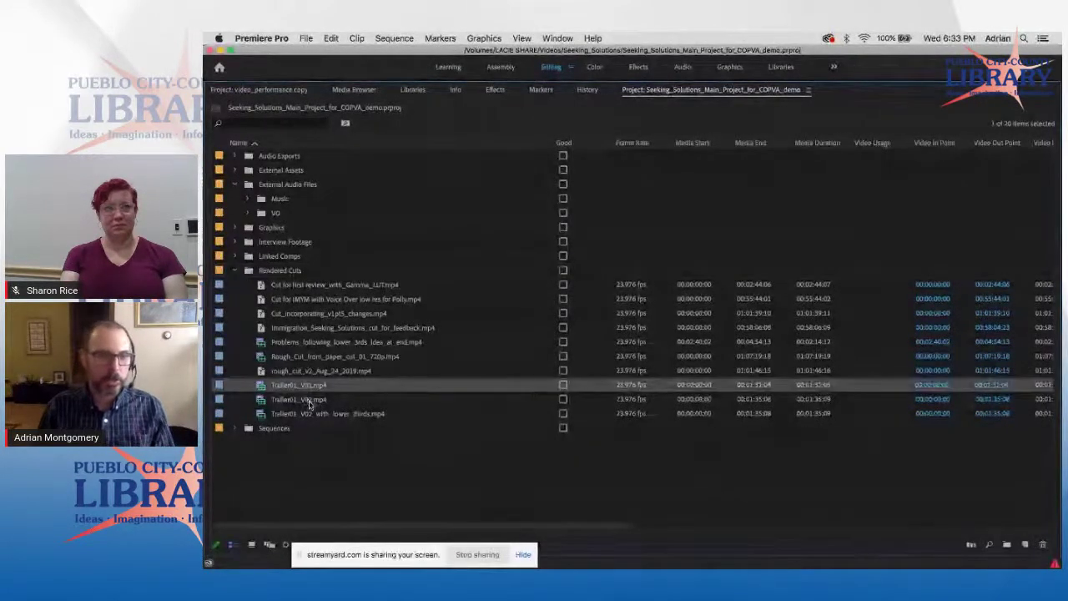
{"action": "left_click", "coordinate": [310, 400]}
{"action": "left_click", "coordinate": [316, 416]}
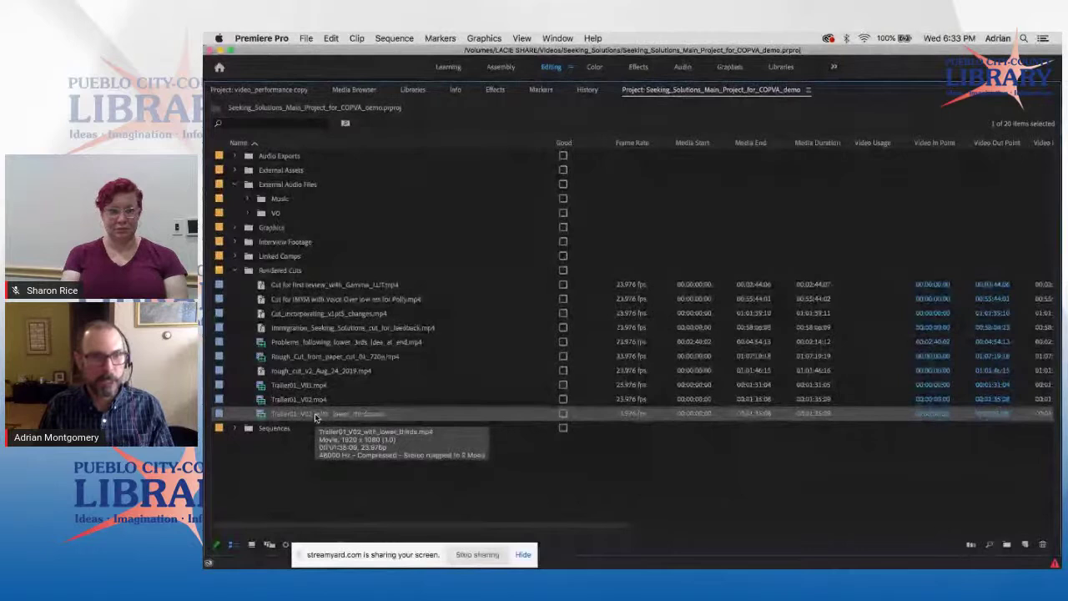
{"action": "left_click", "coordinate": [234, 271]}
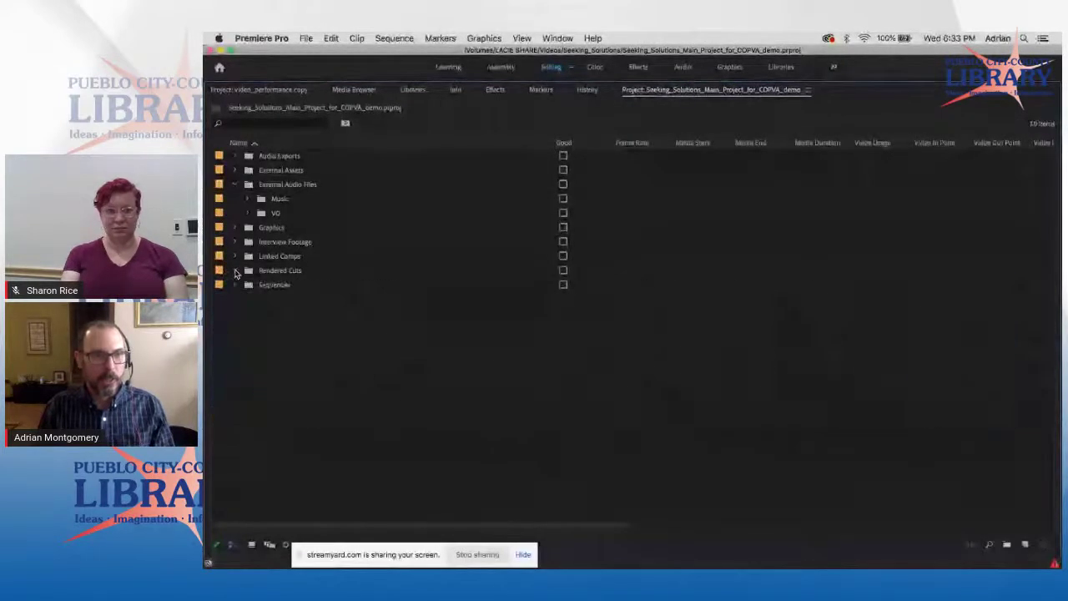
Expand the Sequences bin, look through its AB - Rough Cuts and AC - review bins, and leave both collapsed.
{"action": "left_click", "coordinate": [235, 284]}
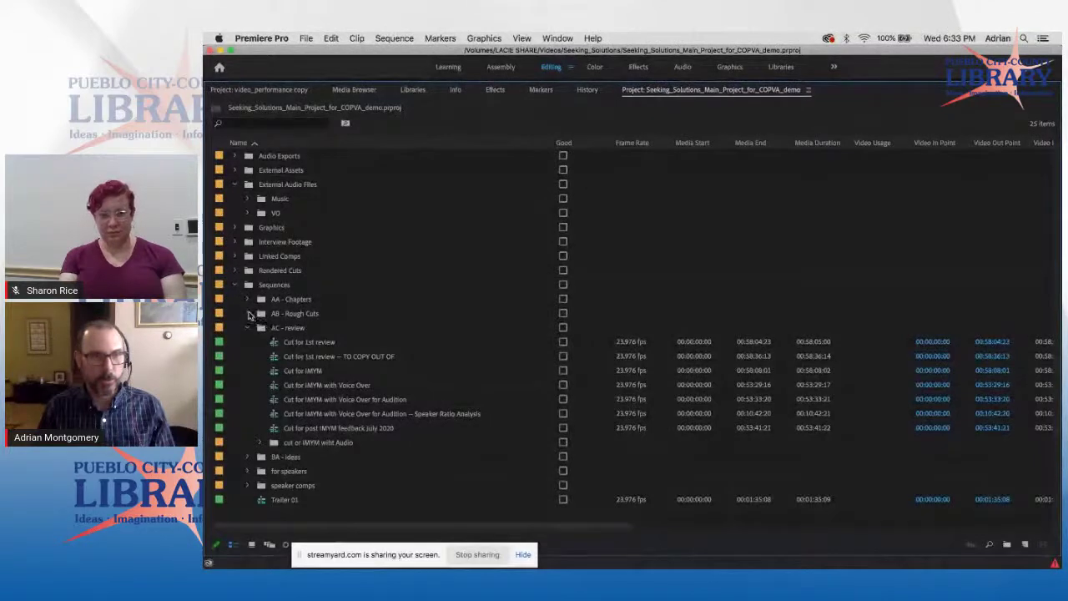
{"action": "left_click", "coordinate": [248, 314]}
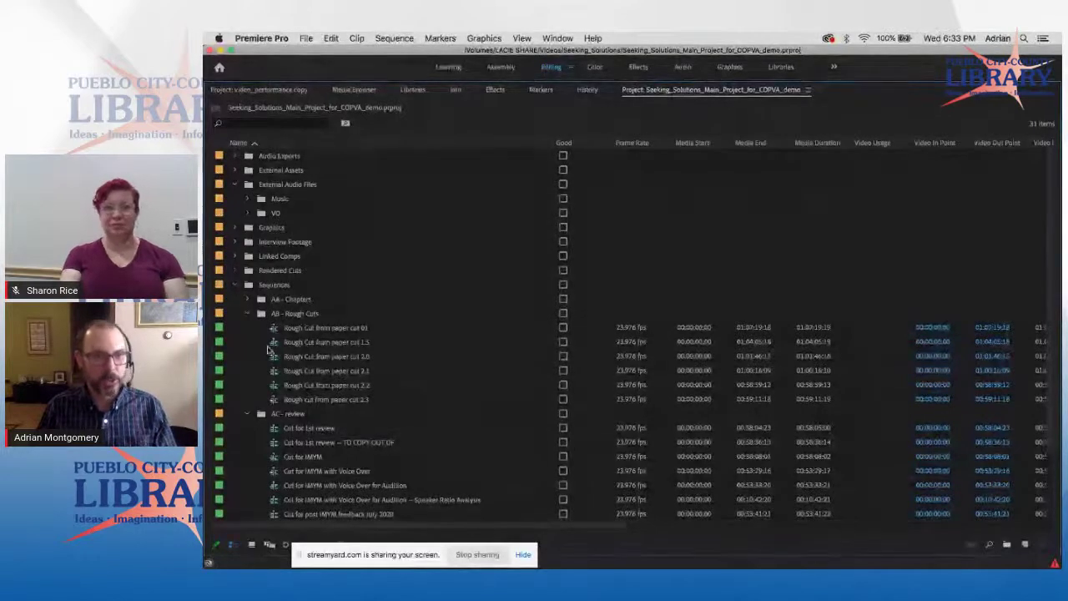
{"action": "left_click", "coordinate": [247, 314]}
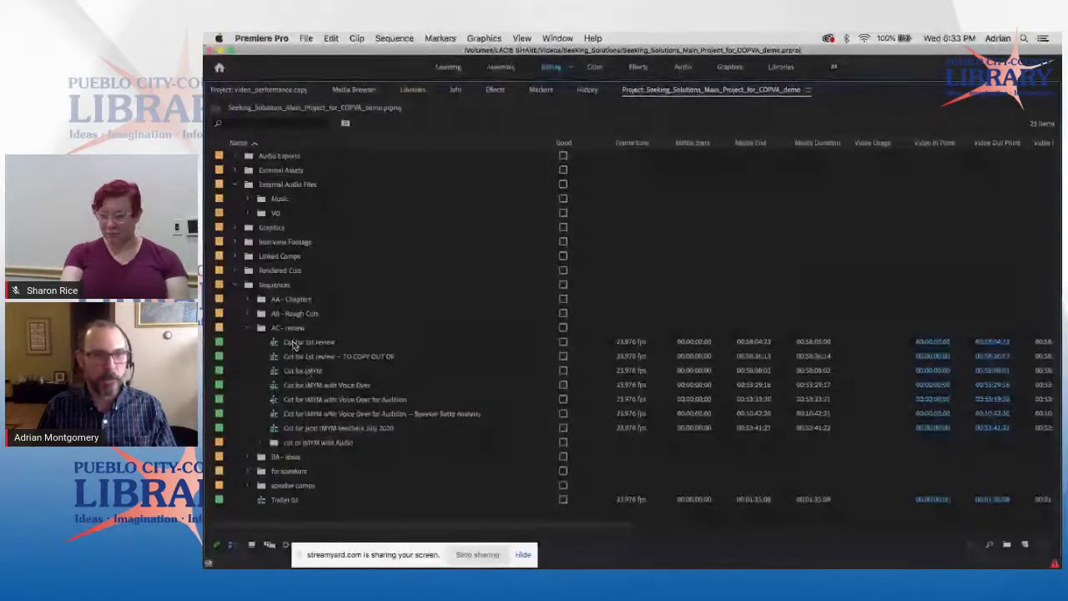
{"action": "left_click", "coordinate": [247, 330]}
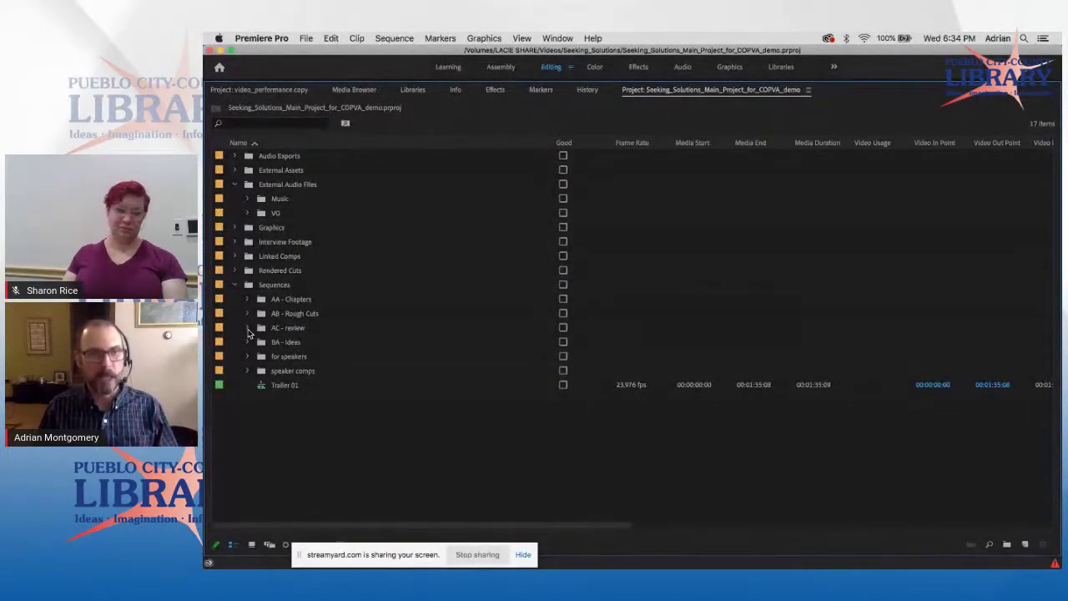
Collapse the Sequences bin, inspect takes t1 and t3 in the VO 08 bin, and collapse everything under External Audio Files.
{"action": "left_click", "coordinate": [234, 286]}
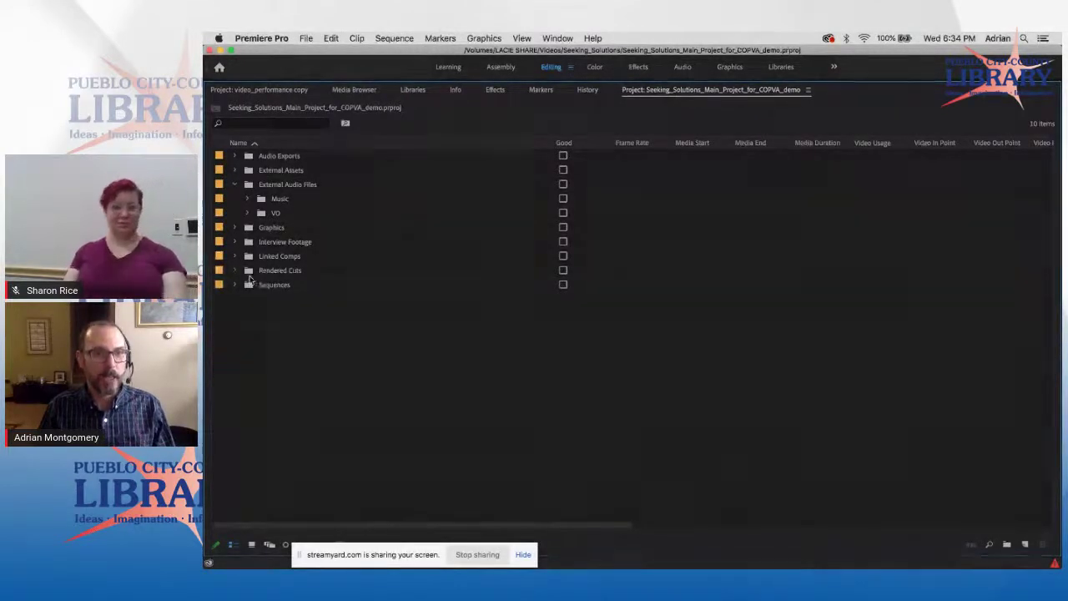
{"action": "left_click", "coordinate": [247, 213]}
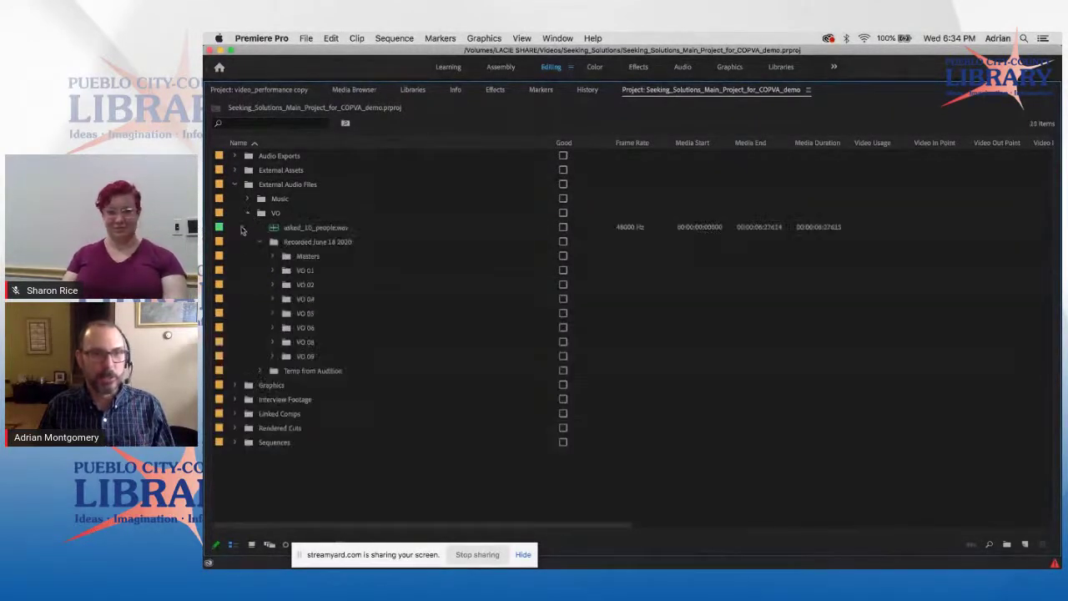
{"action": "left_click", "coordinate": [272, 342]}
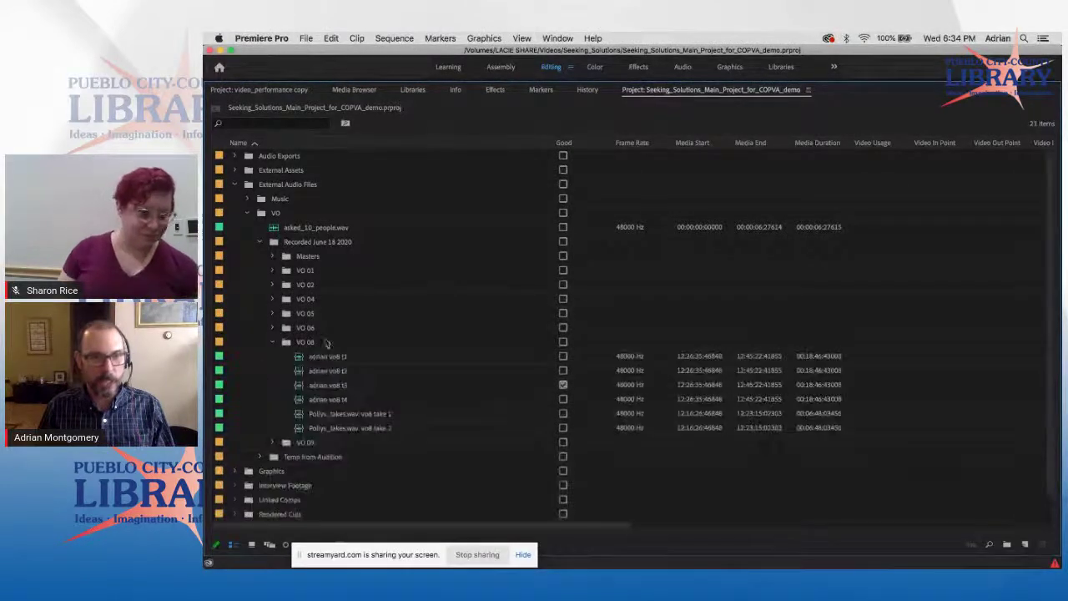
{"action": "left_click", "coordinate": [326, 358]}
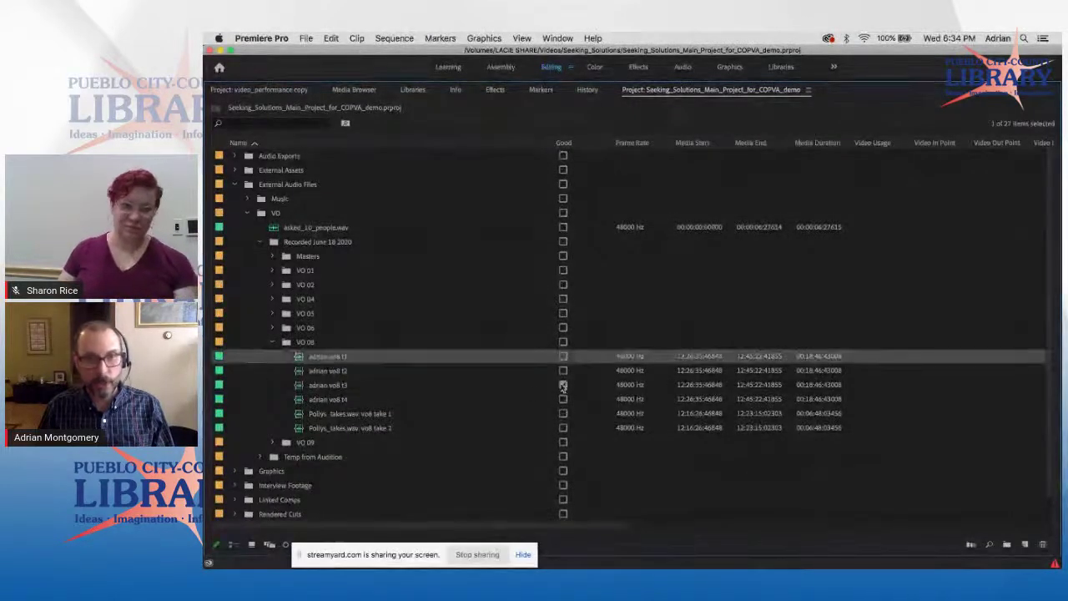
{"action": "left_click", "coordinate": [347, 386]}
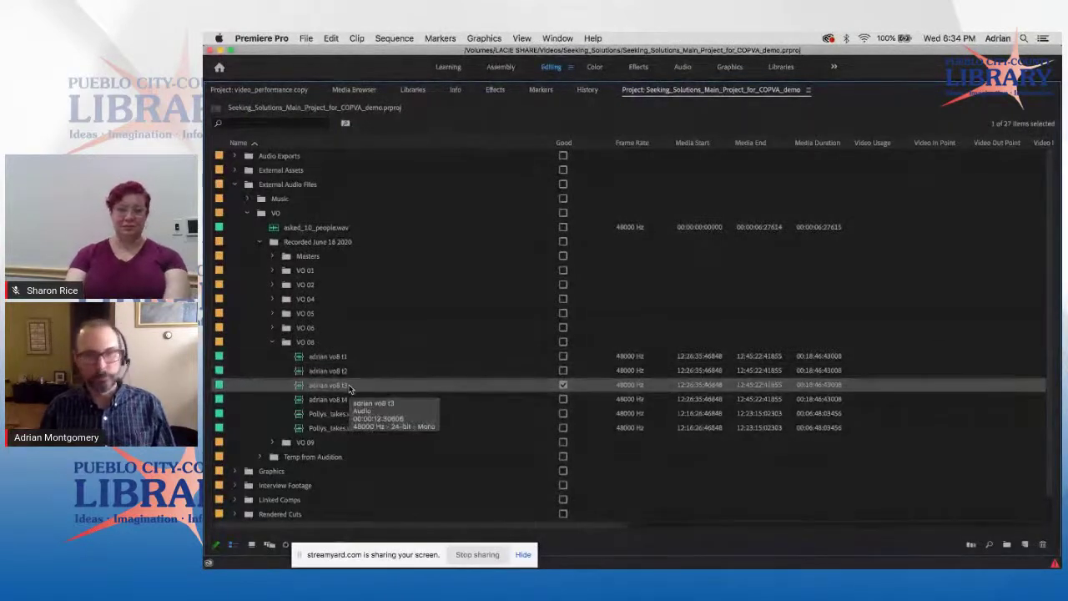
{"action": "left_click", "coordinate": [272, 342]}
{"action": "left_click", "coordinate": [260, 242]}
{"action": "left_click", "coordinate": [248, 213]}
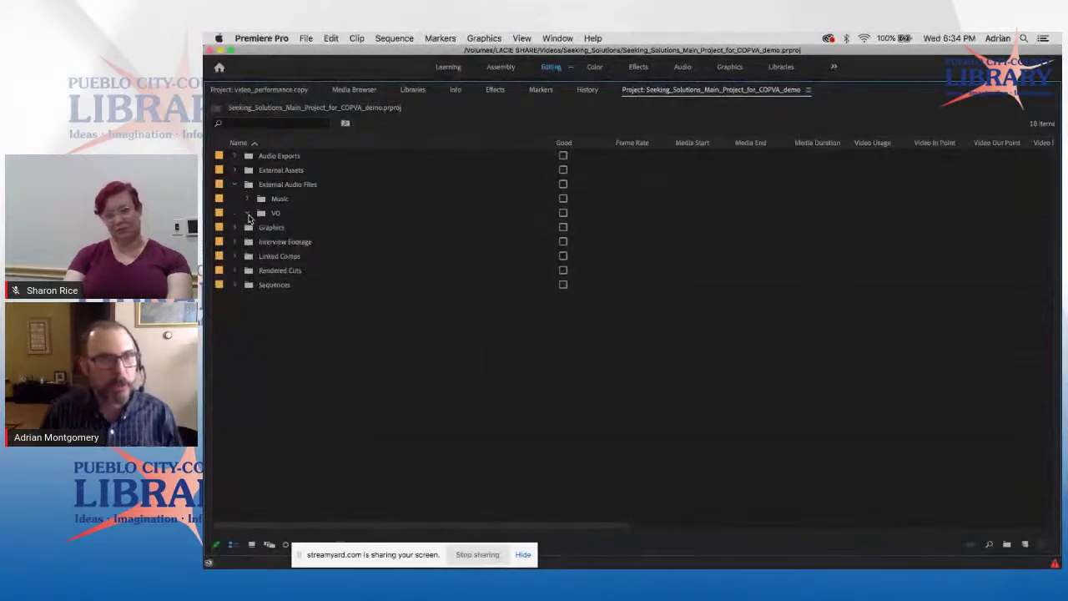
{"action": "left_click", "coordinate": [236, 184]}
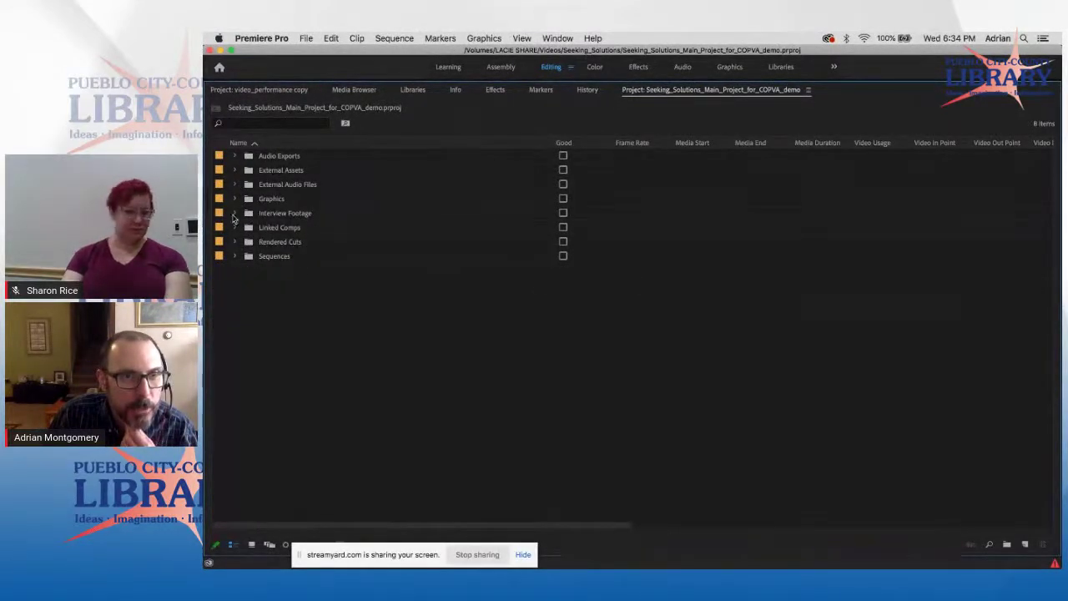
Expand Interview Footage, look through the Audio and Interview bins of the 20190109 interview, highlight its main interview clip, and collapse Interview Footage.
{"action": "left_click", "coordinate": [235, 213]}
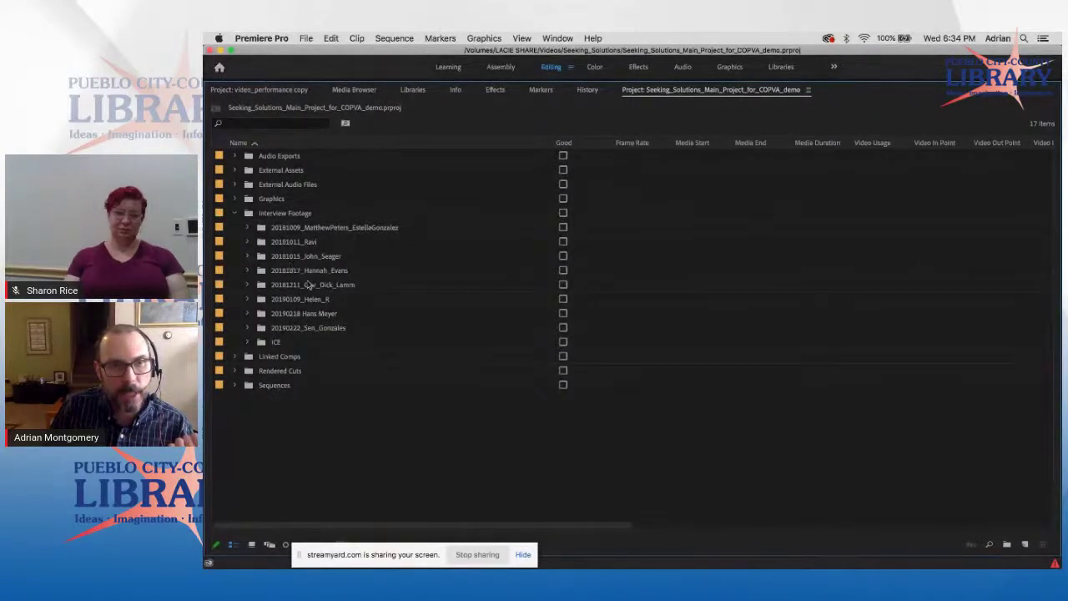
{"action": "left_click", "coordinate": [247, 298]}
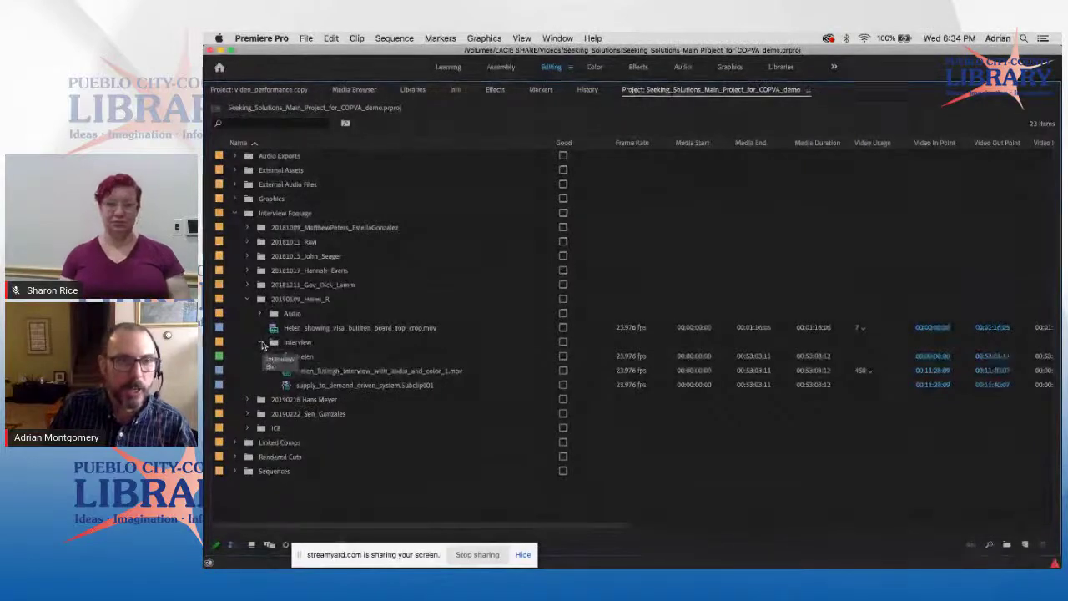
{"action": "left_click", "coordinate": [260, 313]}
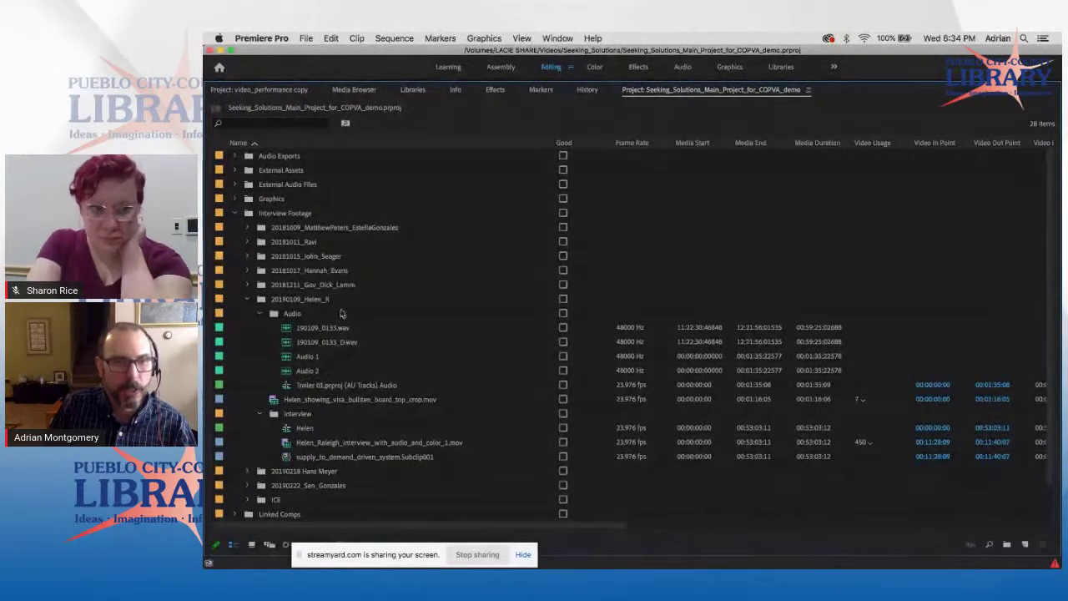
{"action": "left_click", "coordinate": [259, 312]}
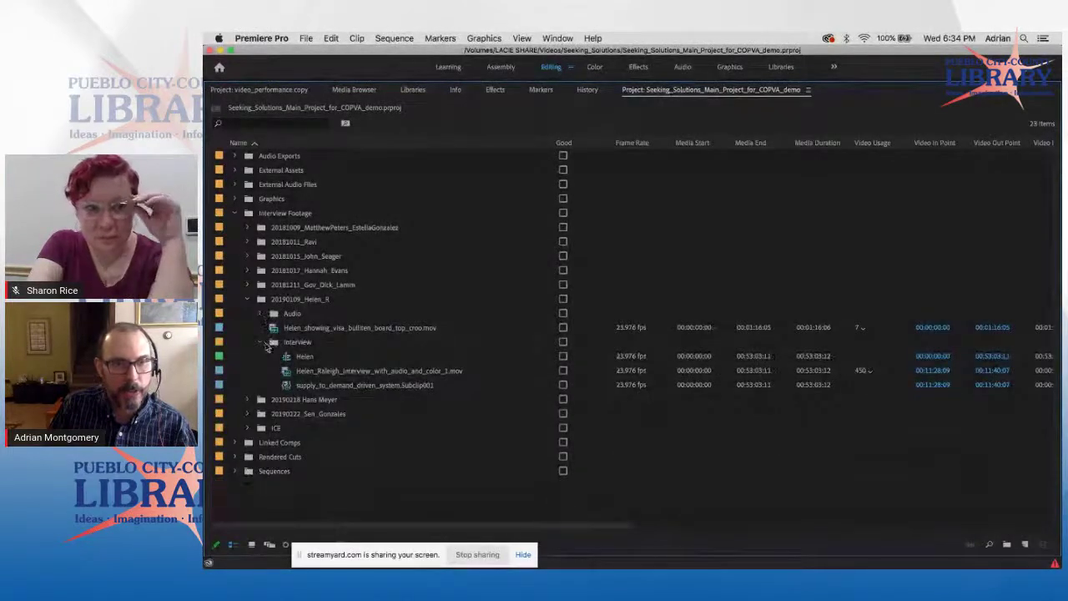
{"action": "left_click", "coordinate": [302, 374]}
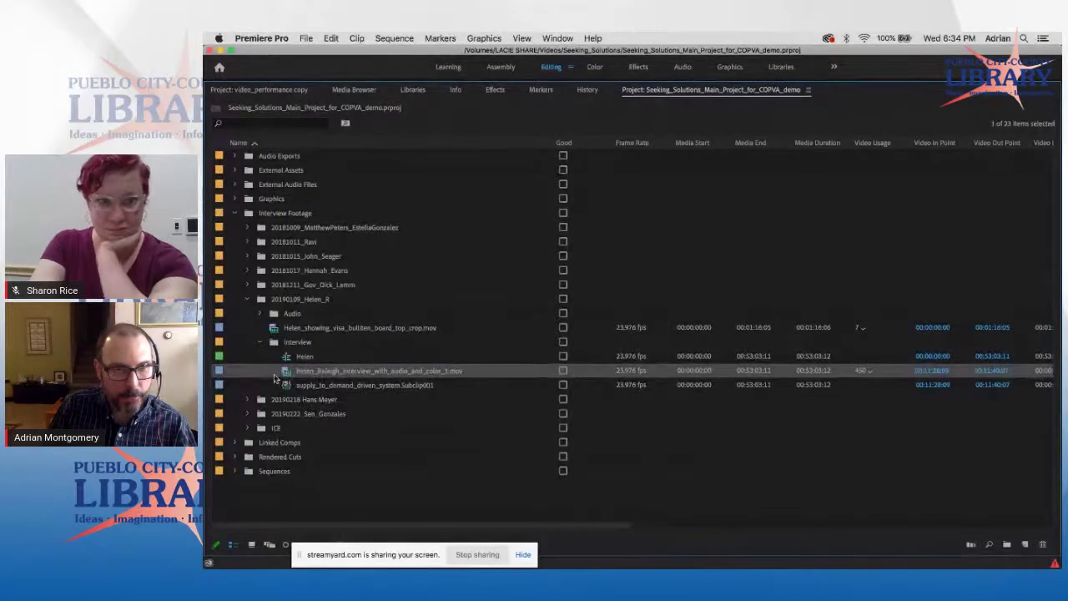
{"action": "left_click", "coordinate": [246, 300]}
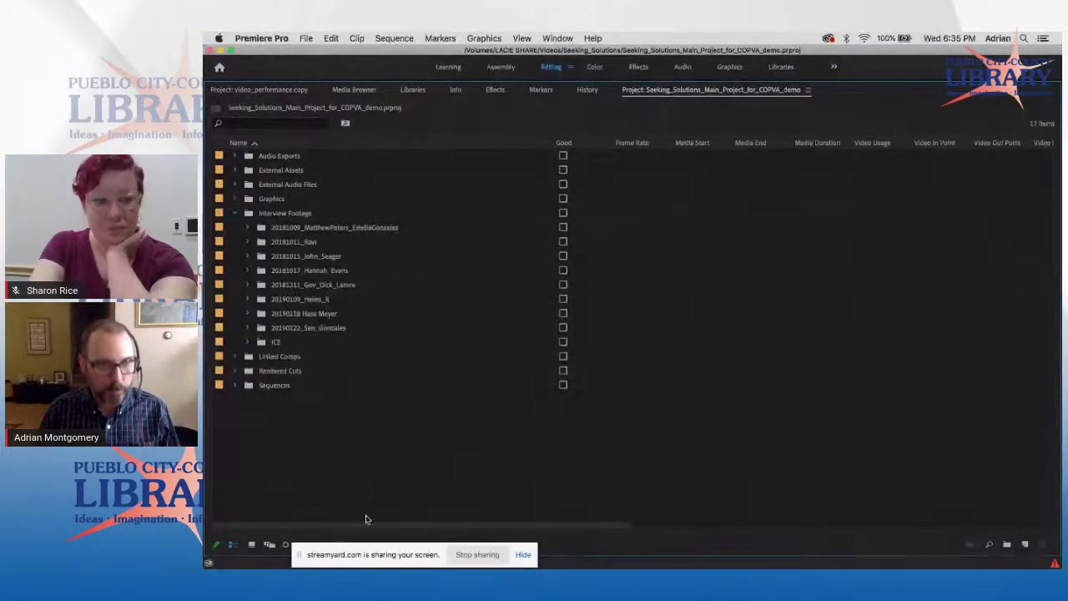
{"action": "left_click", "coordinate": [235, 213]}
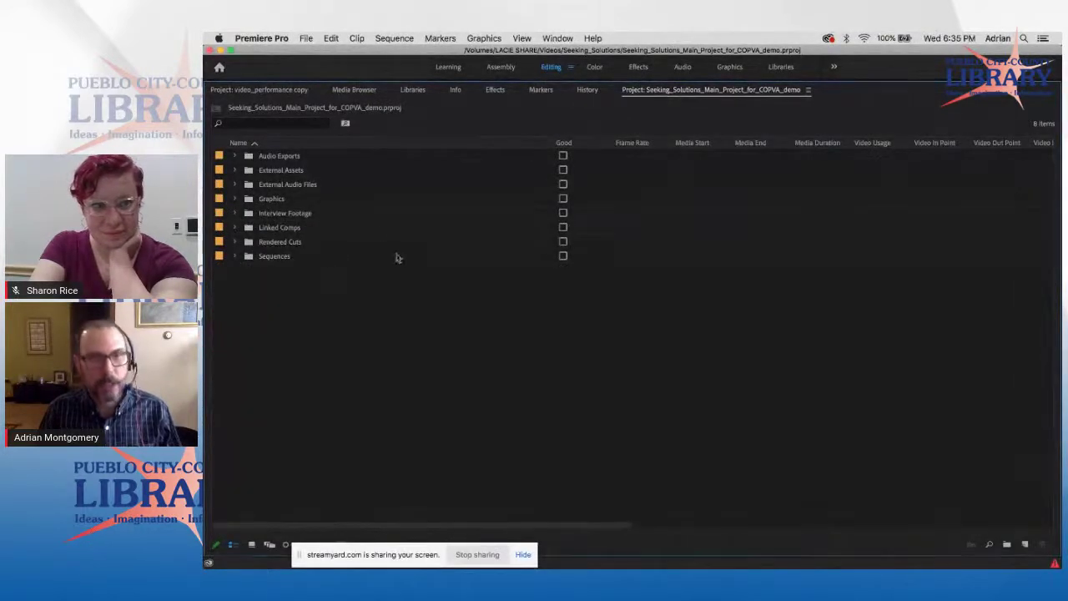
Restore the bin list to its normal size and maximize the timeline of Cut for IMYM with Voice Over for Audition.
{"action": "double_click", "coordinate": [728, 99]}
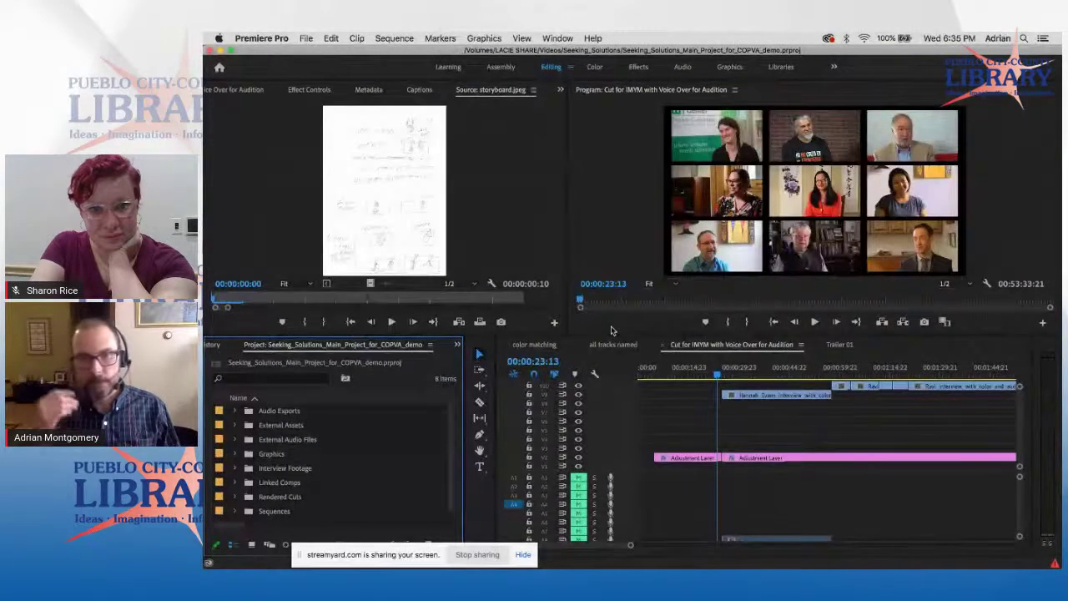
{"action": "left_click", "coordinate": [716, 350]}
{"action": "double_click", "coordinate": [717, 350]}
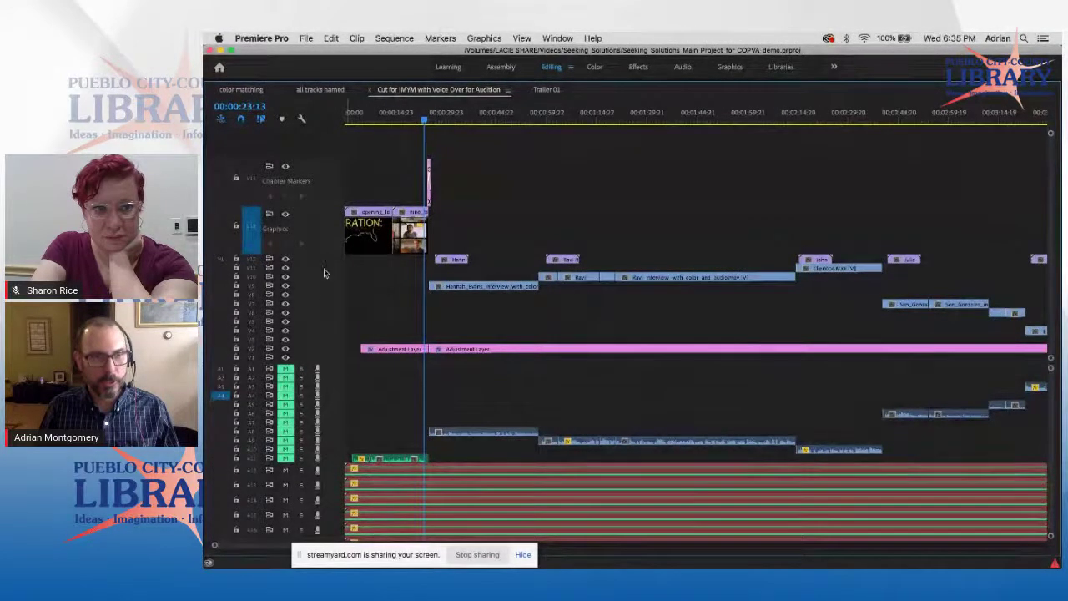
Enlarge the V10 interview track and the Lower 3rds track to show clip thumbnails, and save the project.
{"action": "left_click_drag", "start_coordinate": [324, 269], "coordinate": [327, 244]}
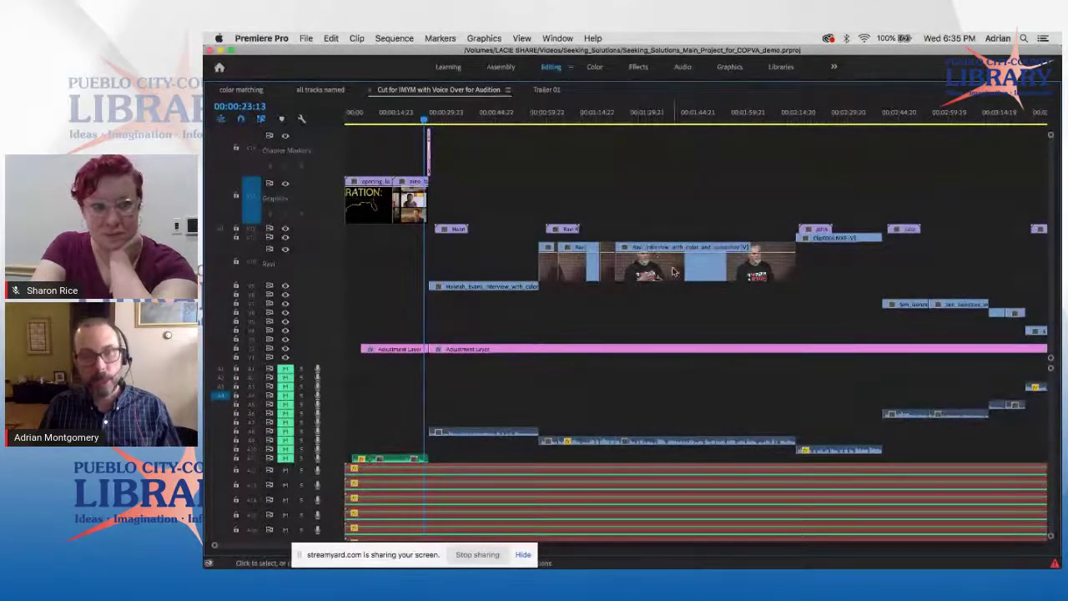
{"action": "key", "text": "super+s"}
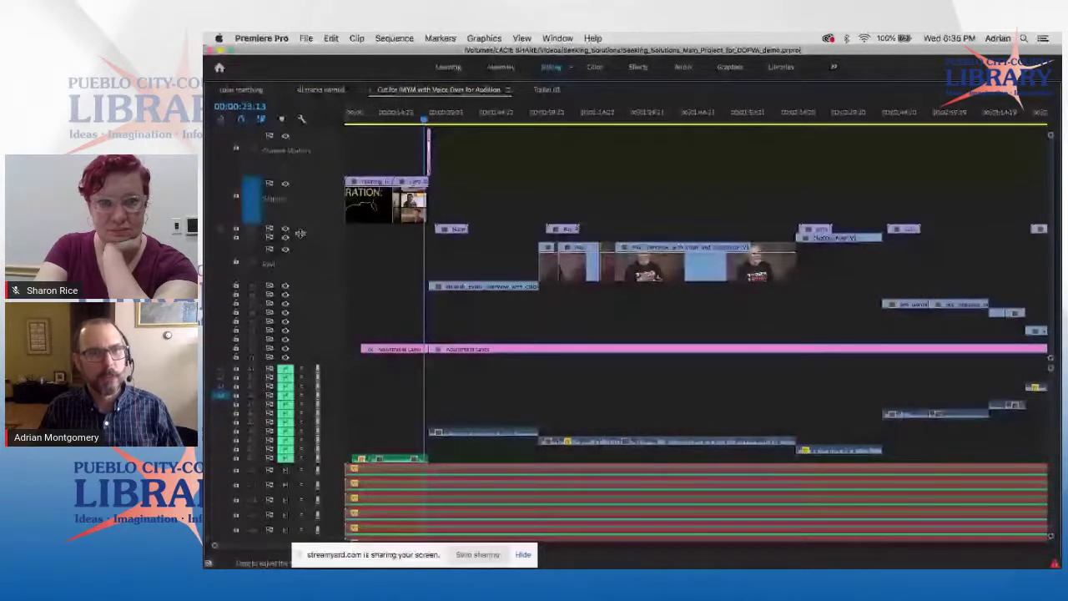
{"action": "left_click_drag", "start_coordinate": [299, 234], "coordinate": [335, 219]}
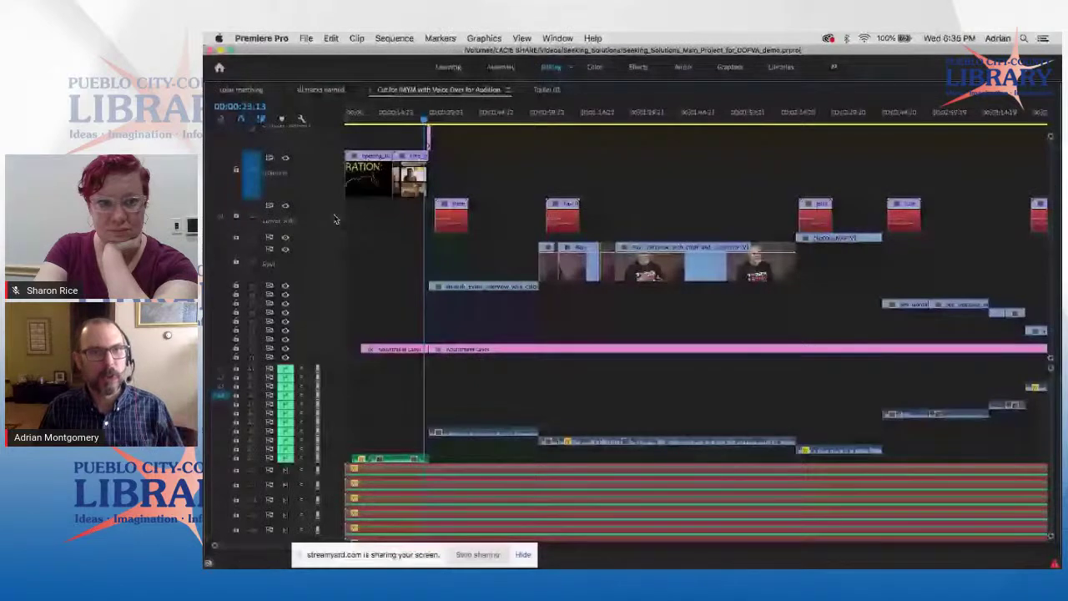
{"action": "scroll", "coordinate": [336, 219], "scroll_direction": "up", "scroll_amount": 2}
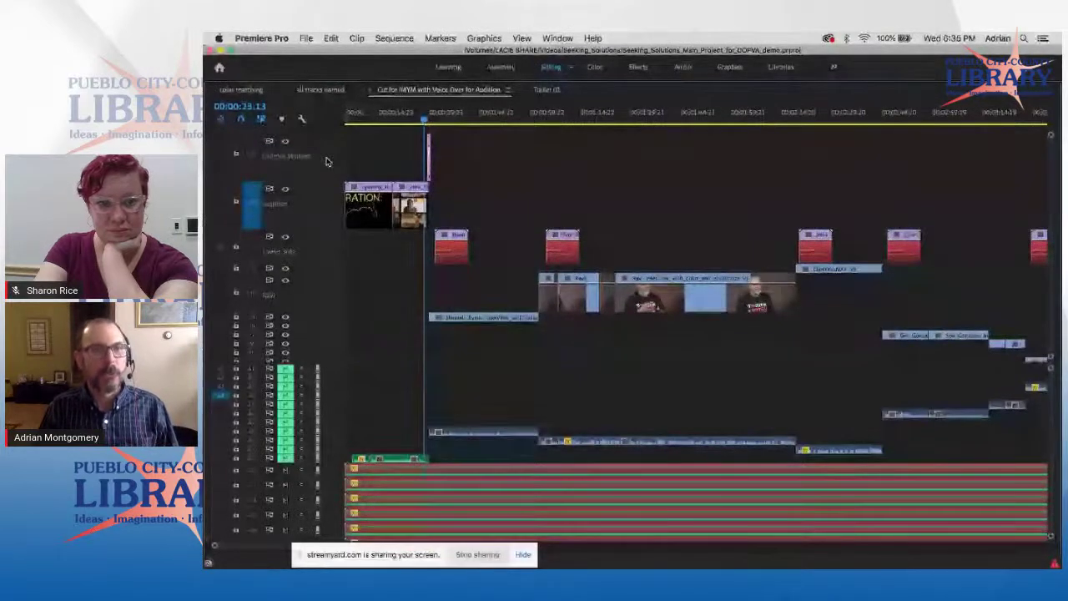
Preview the opening title at 00:00:07:10 and 00:00:13:05 in the Program monitor, and maximize the timeline again.
{"action": "left_click", "coordinate": [367, 122]}
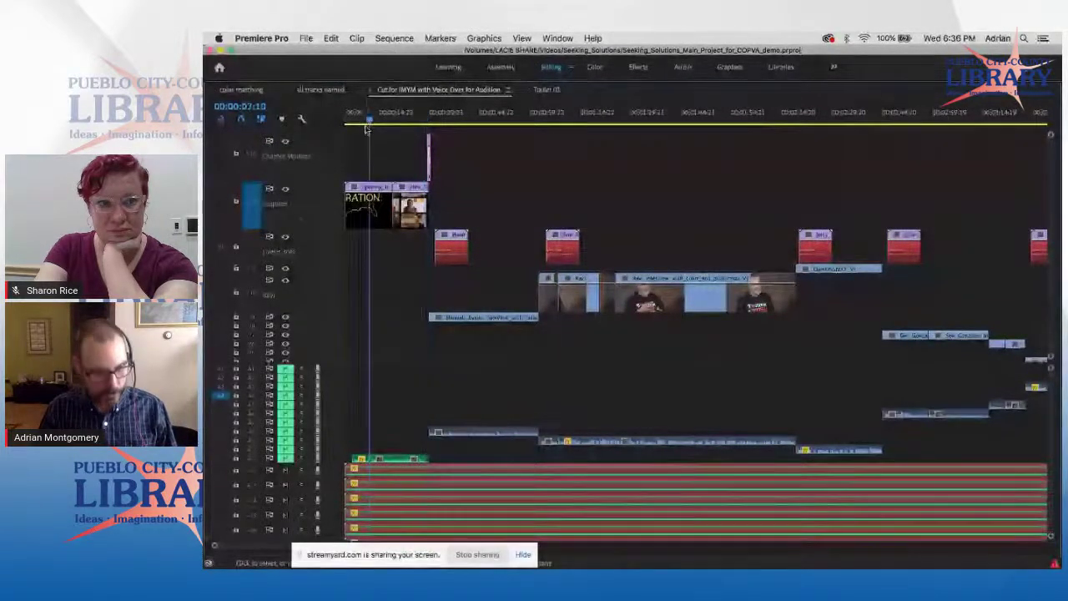
{"action": "key", "text": "grave"}
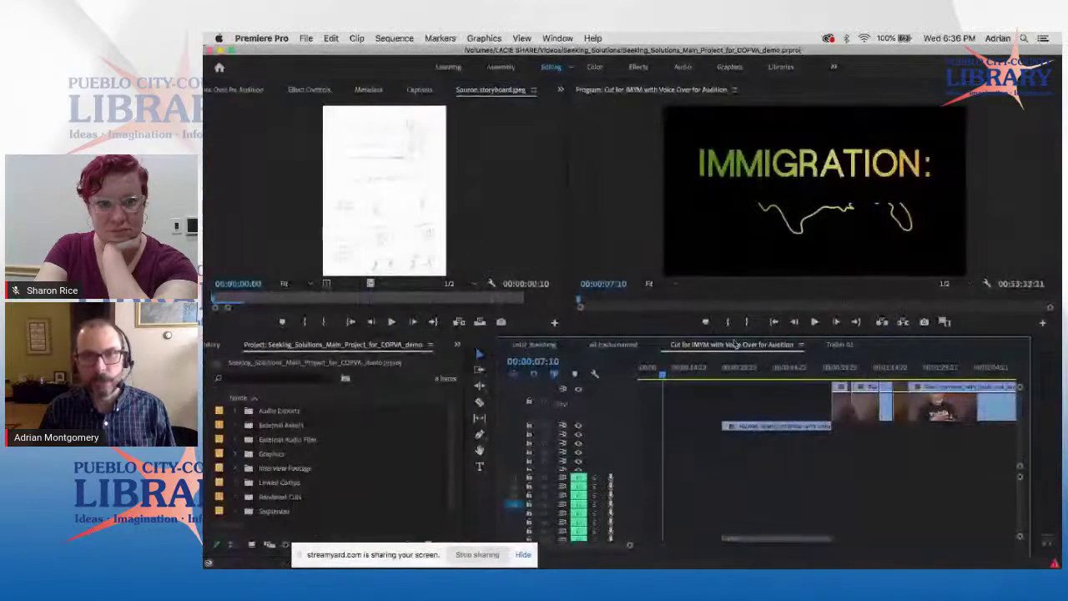
{"action": "left_click_drag", "start_coordinate": [663, 375], "coordinate": [682, 383]}
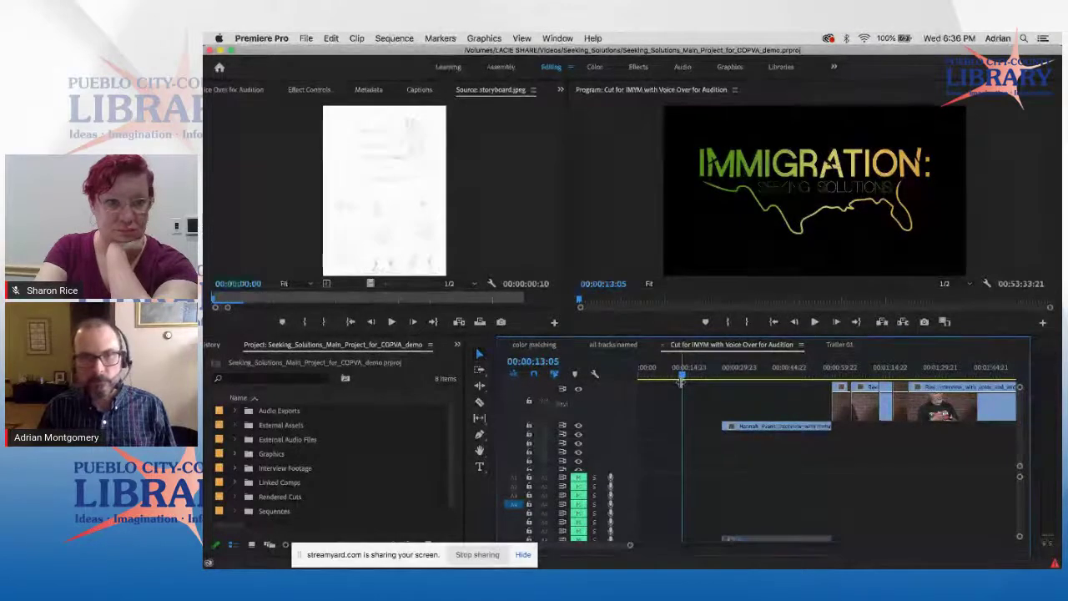
{"action": "key", "text": "grave"}
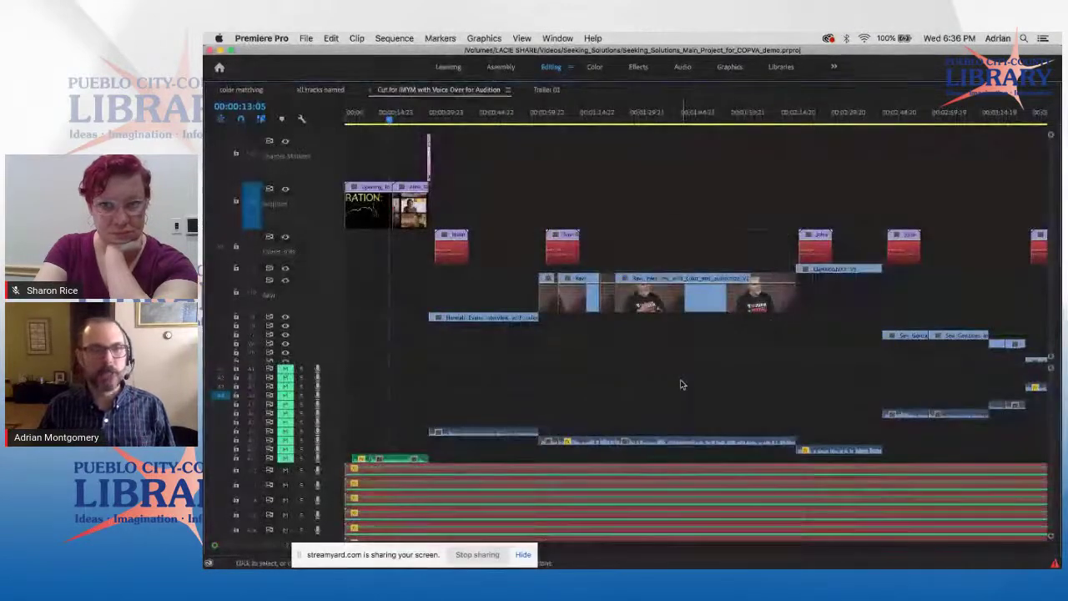
Minimize all timeline tracks, and enlarge only the Graphics and Lower 3rds video tracks.
{"action": "left_click", "coordinate": [301, 118]}
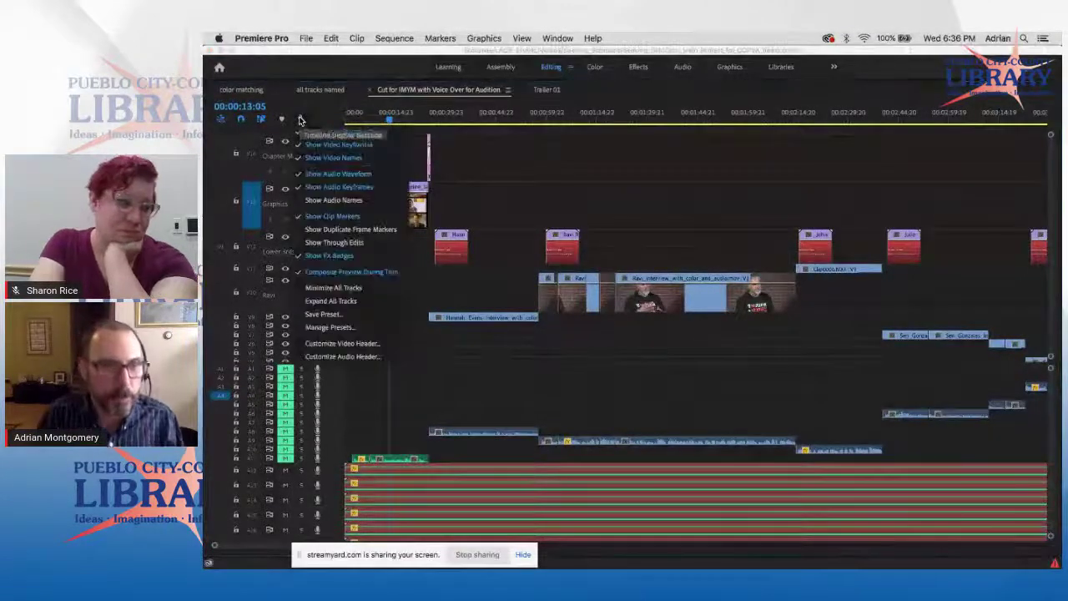
{"action": "left_click", "coordinate": [334, 287]}
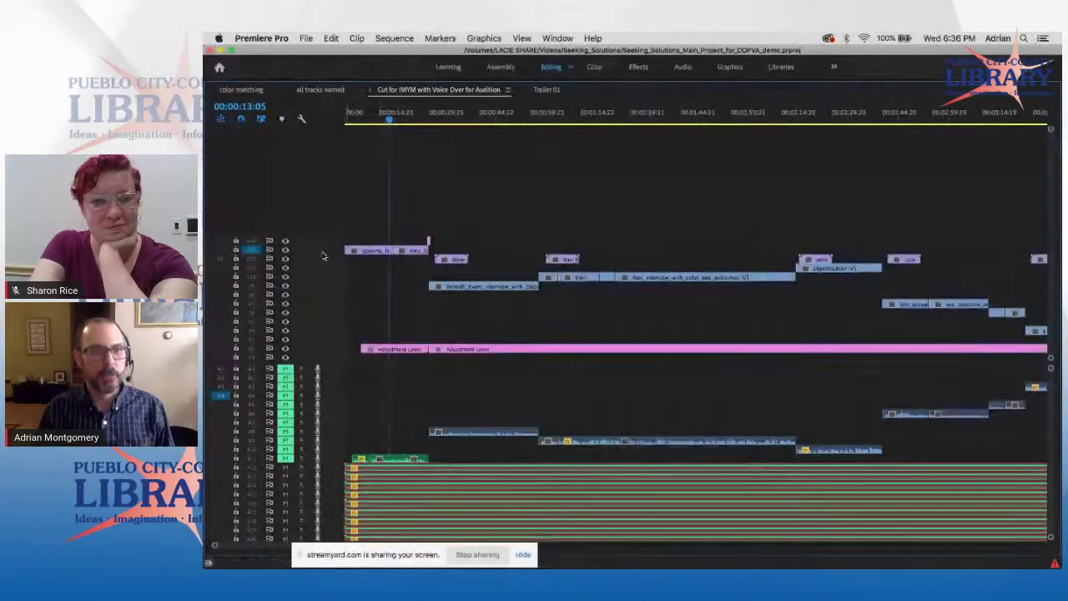
{"action": "double_click", "coordinate": [252, 256]}
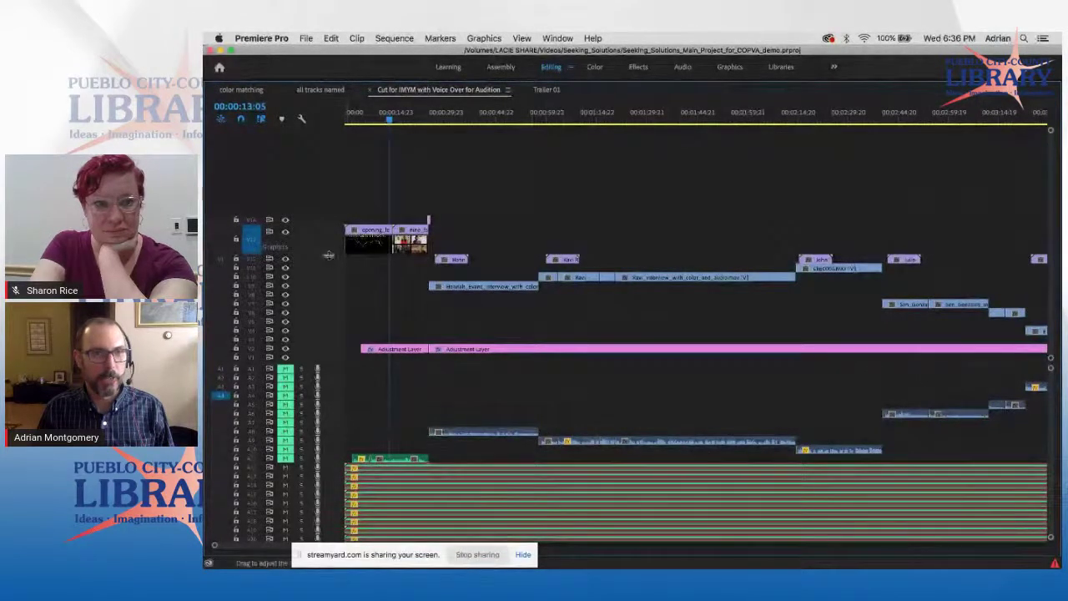
{"action": "left_click_drag", "start_coordinate": [332, 230], "coordinate": [356, 276]}
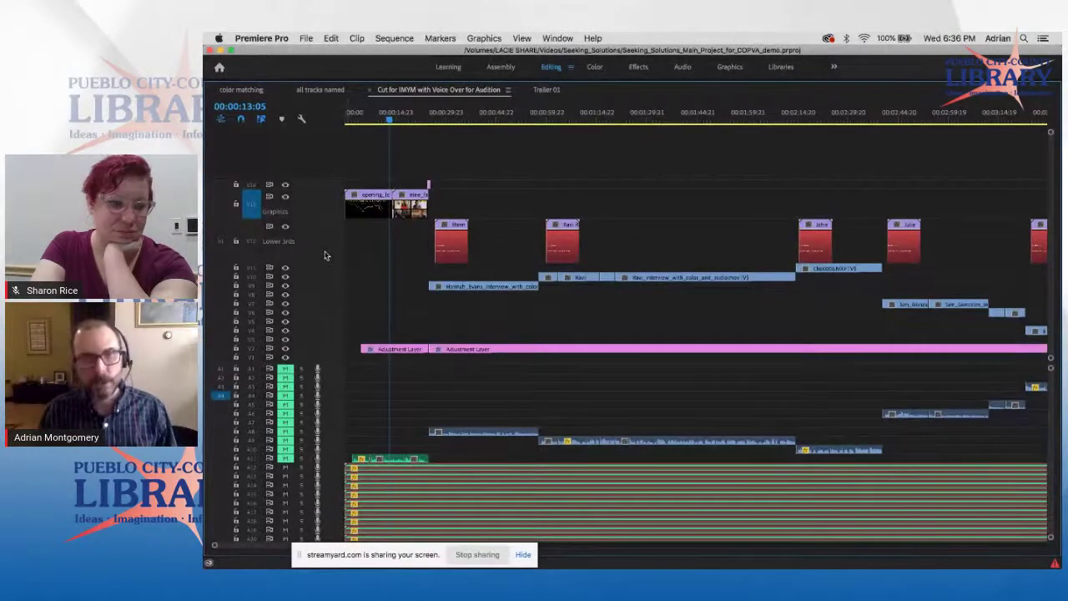
Place the playhead at 00:00:31:20 and enlarge the speakers' audio tracks A5 and A9 in turn, collapsing each again.
{"action": "left_click", "coordinate": [452, 122]}
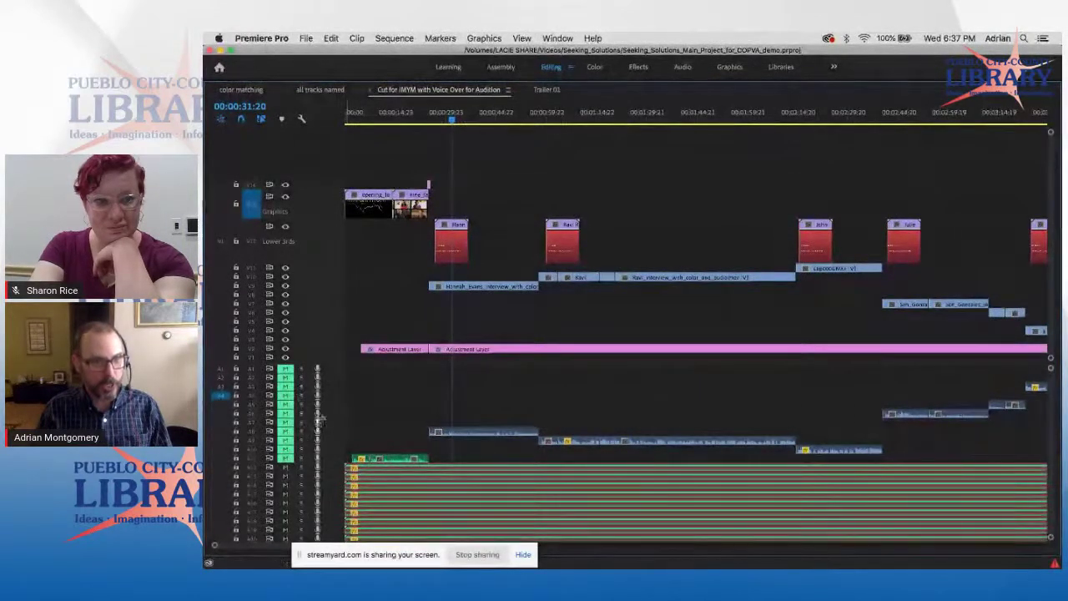
{"action": "left_click_drag", "start_coordinate": [330, 408], "coordinate": [333, 440]}
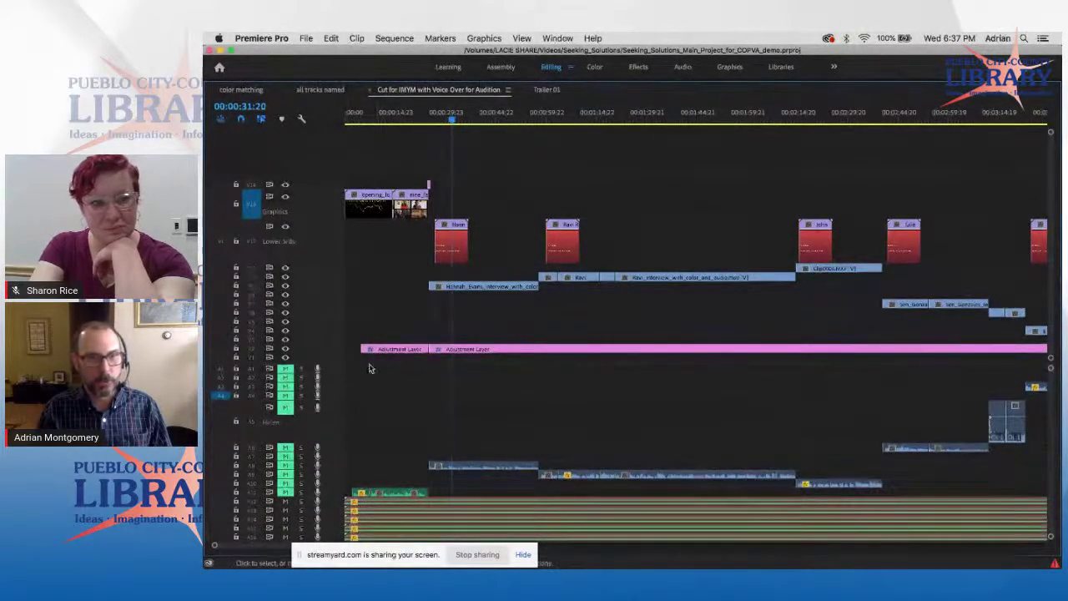
{"action": "left_click_drag", "start_coordinate": [342, 442], "coordinate": [333, 434]}
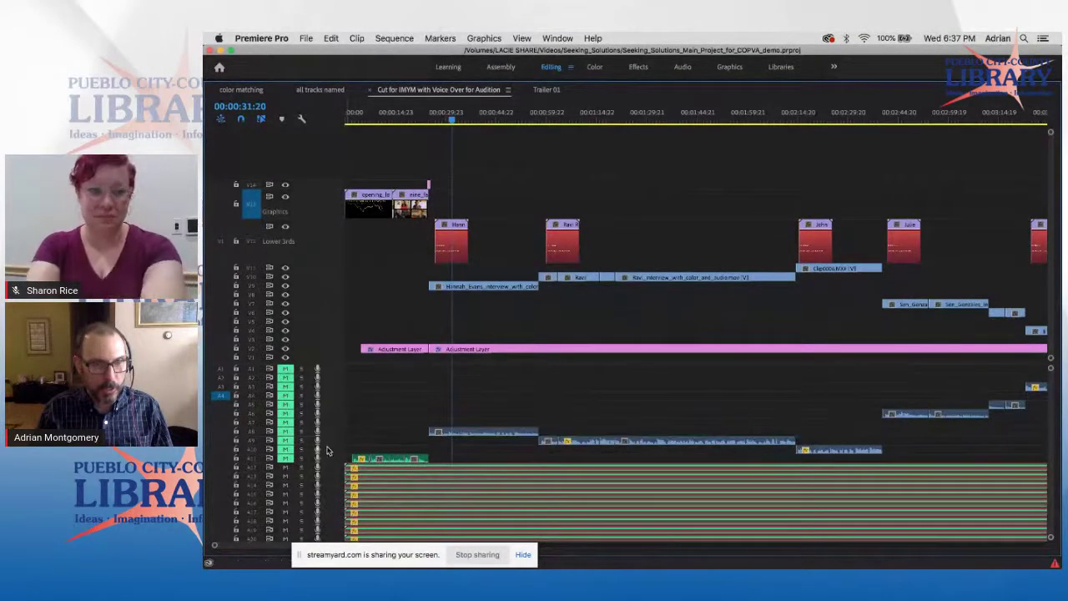
{"action": "left_click_drag", "start_coordinate": [327, 449], "coordinate": [327, 463]}
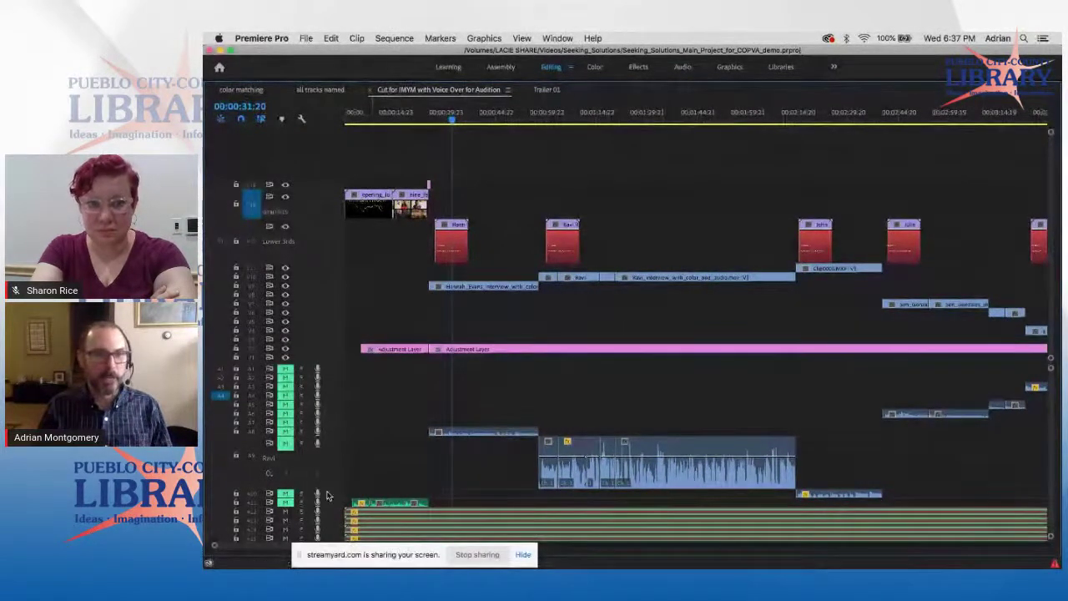
{"action": "double_click", "coordinate": [329, 433]}
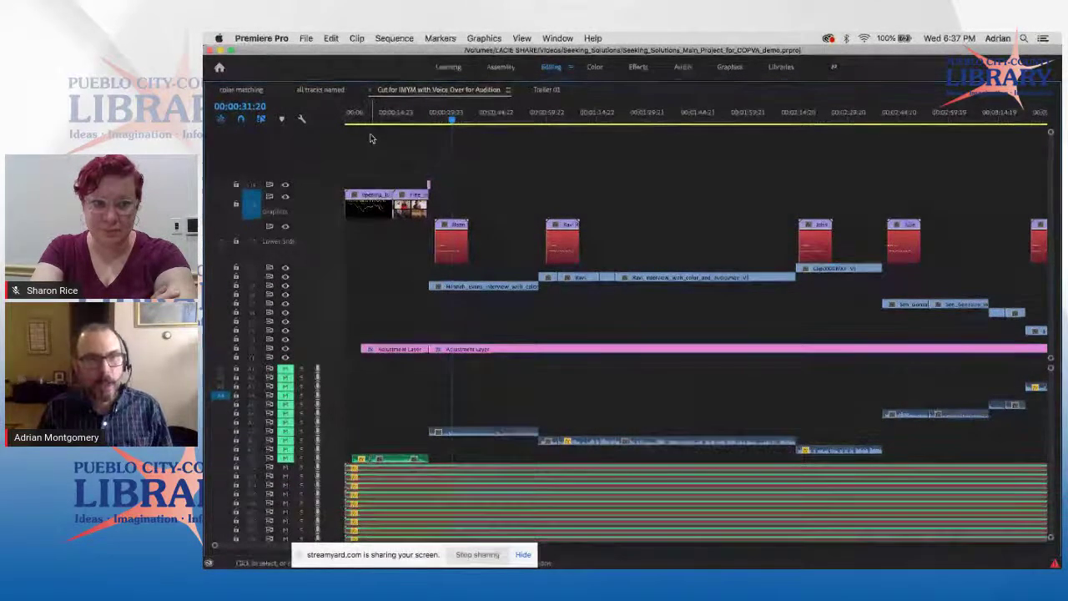
Restore the timeline to its normal size and switch to Google Chrome.
{"action": "double_click", "coordinate": [429, 91]}
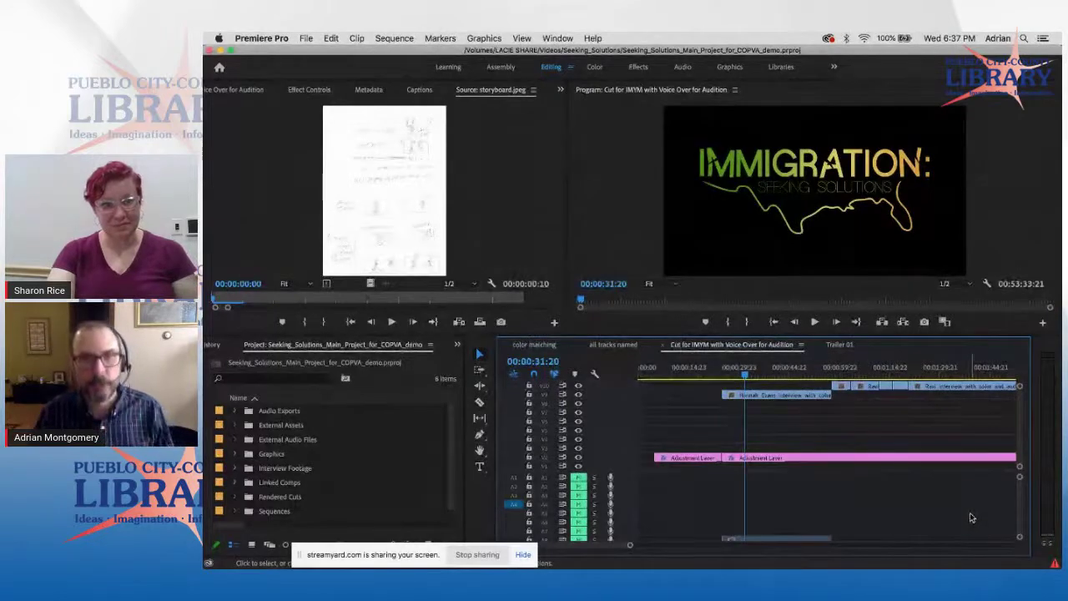
{"action": "key", "text": "super+Tab"}
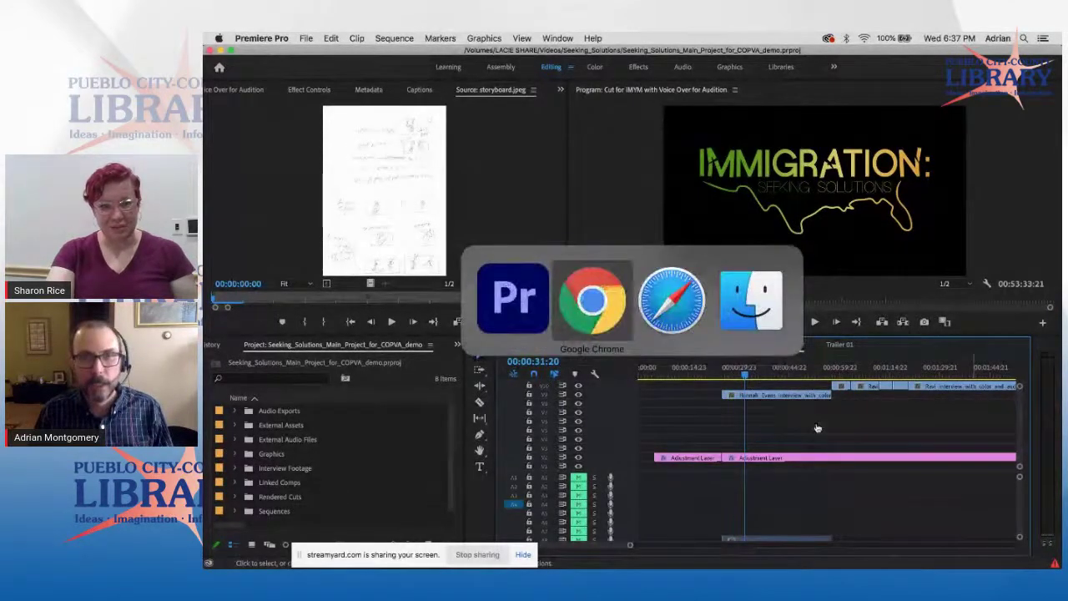
Switch to the Editing 101 presentation in Safari and open the "Questions?" slide, number 12.
{"action": "key", "text": "super+Tab"}
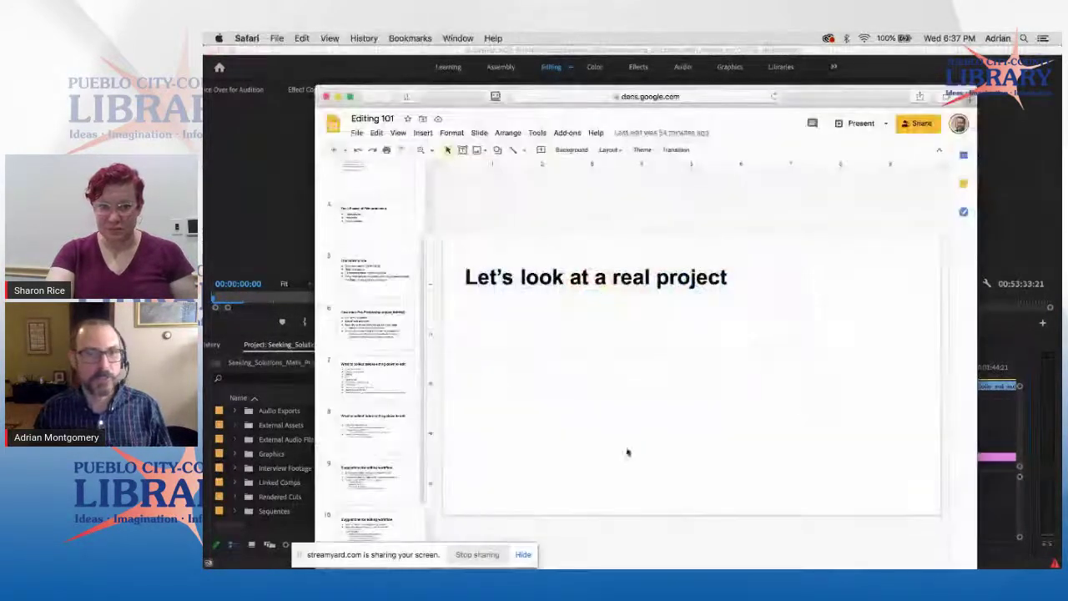
{"action": "scroll", "coordinate": [376, 517], "scroll_direction": "down", "scroll_amount": 3}
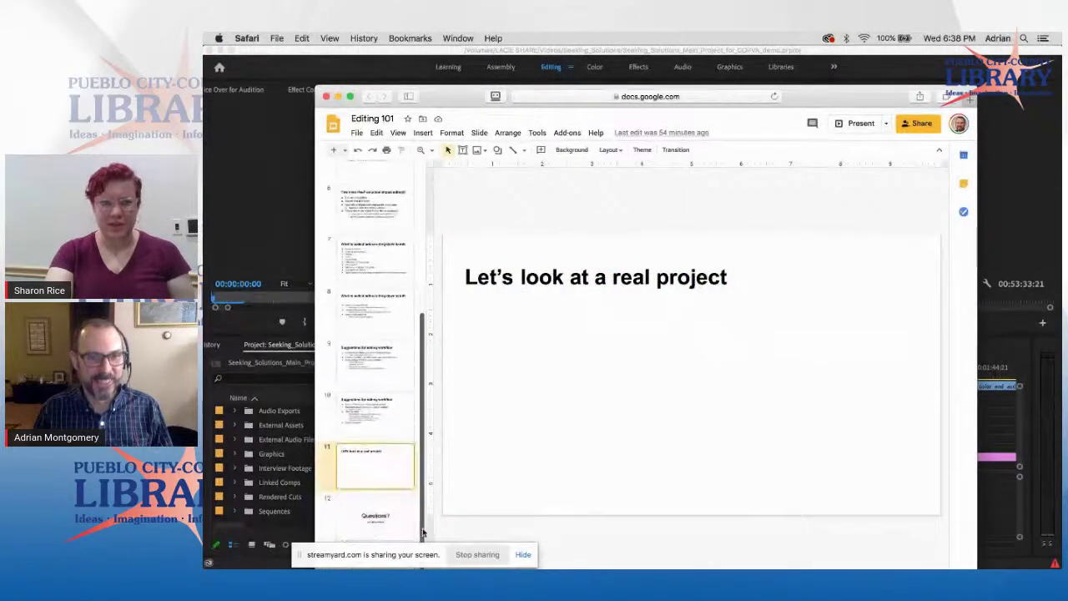
{"action": "left_click", "coordinate": [369, 526]}
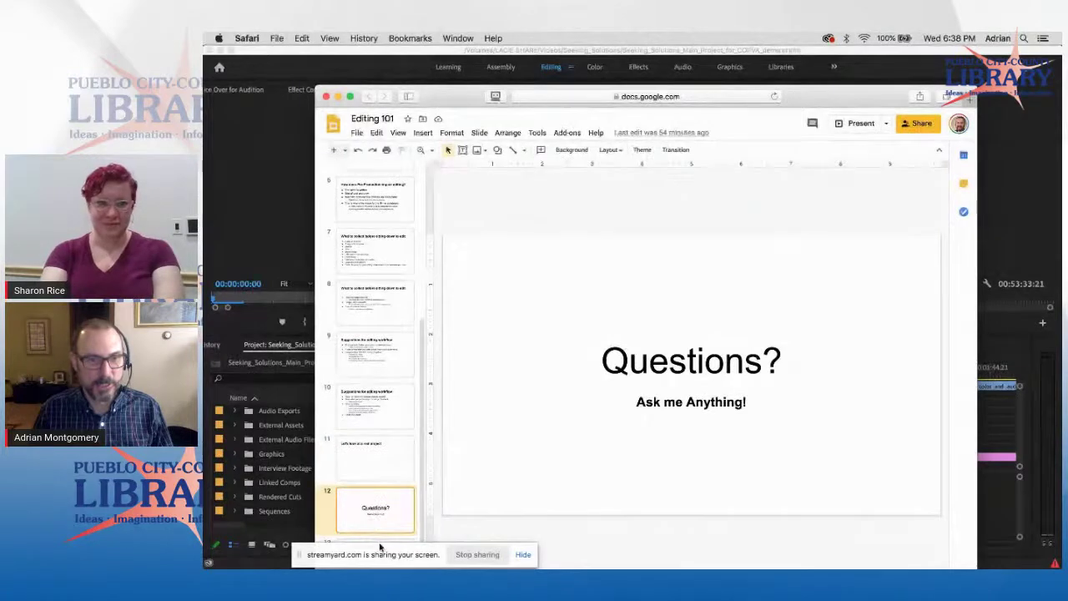
Move the screen-sharing notice clear of the slide thumbnails and present the deck from slide 13, "Example of script notes".
{"action": "left_click", "coordinate": [381, 546]}
{"action": "left_click_drag", "start_coordinate": [405, 555], "coordinate": [918, 553]}
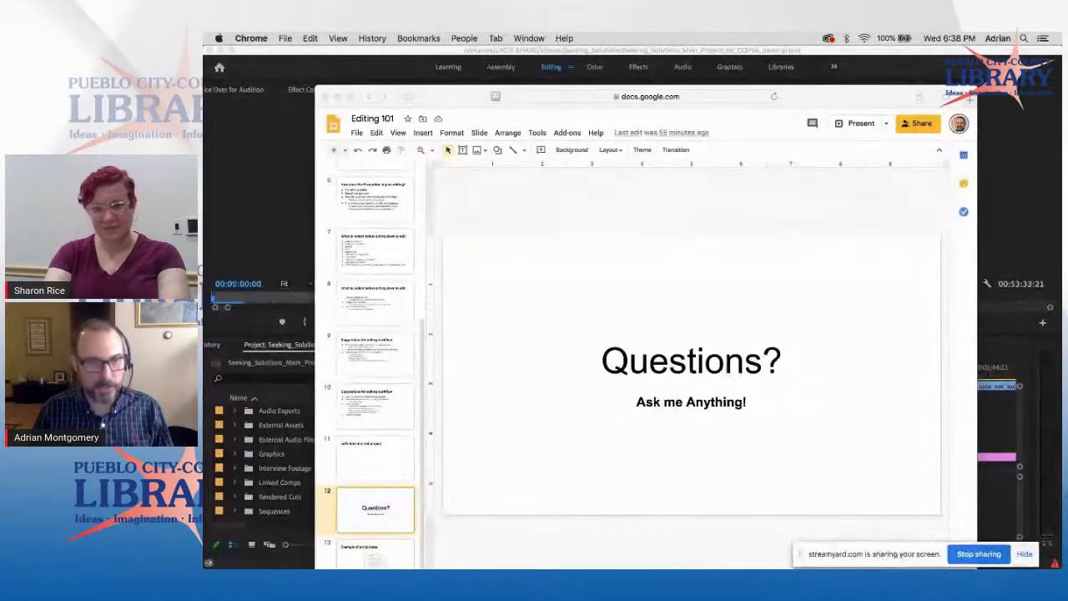
{"action": "left_click", "coordinate": [354, 559]}
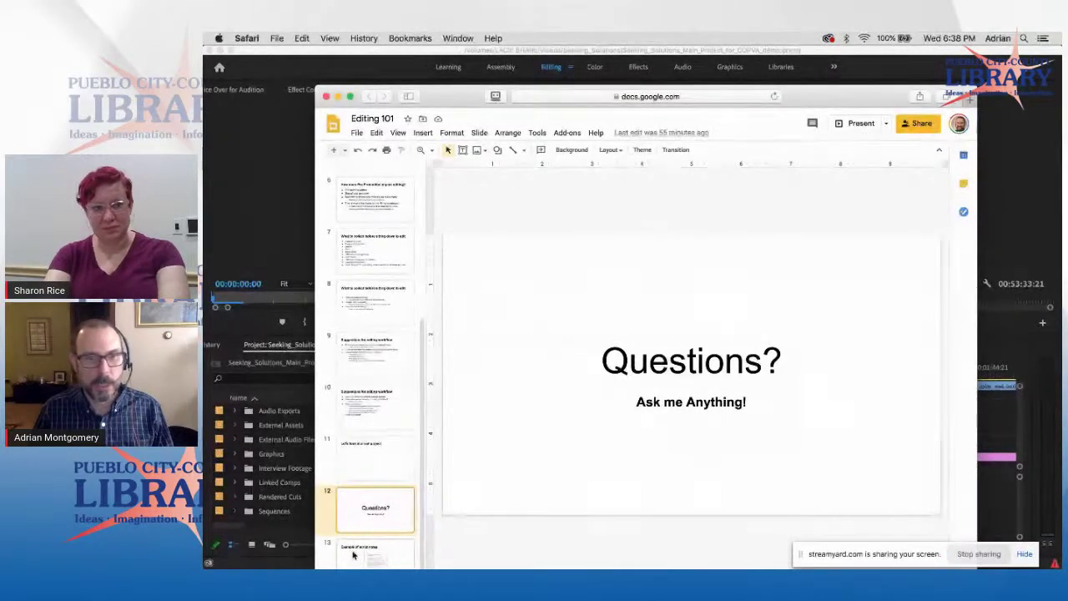
{"action": "left_click", "coordinate": [353, 552]}
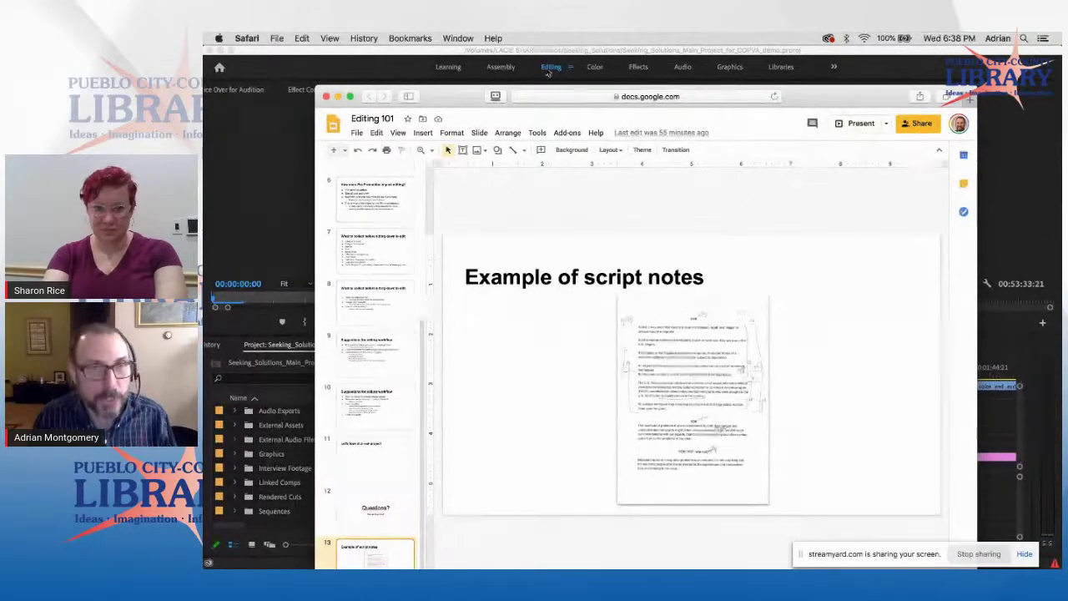
{"action": "left_click", "coordinate": [401, 136]}
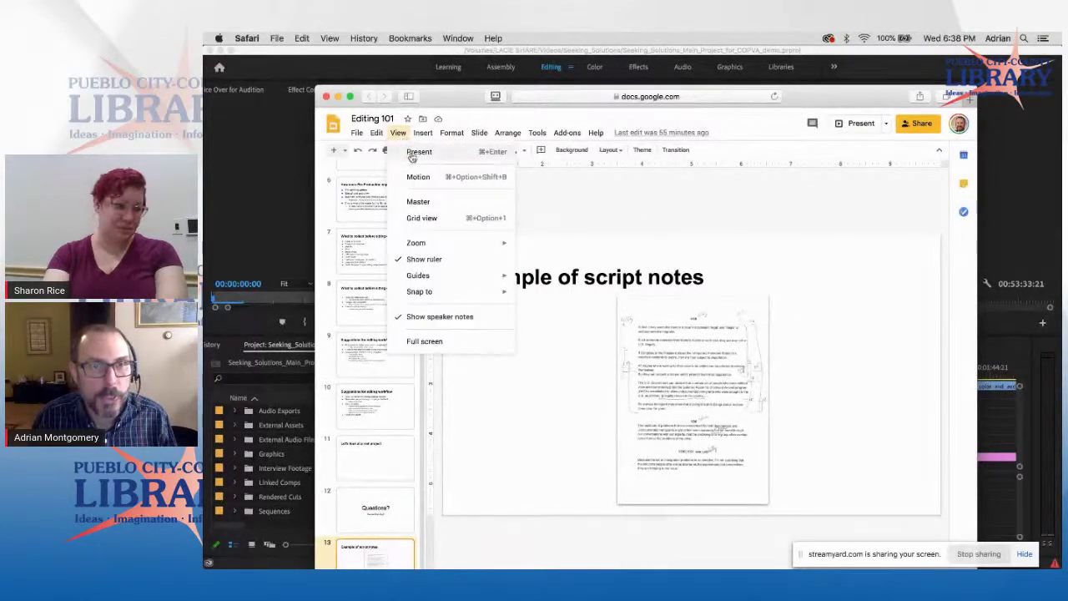
{"action": "left_click", "coordinate": [415, 153]}
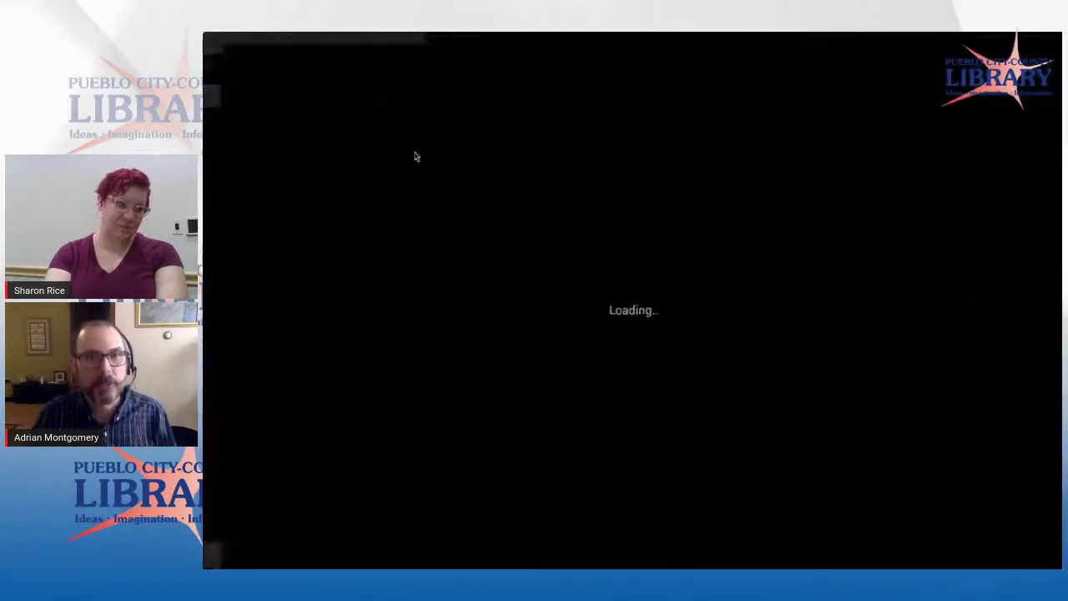